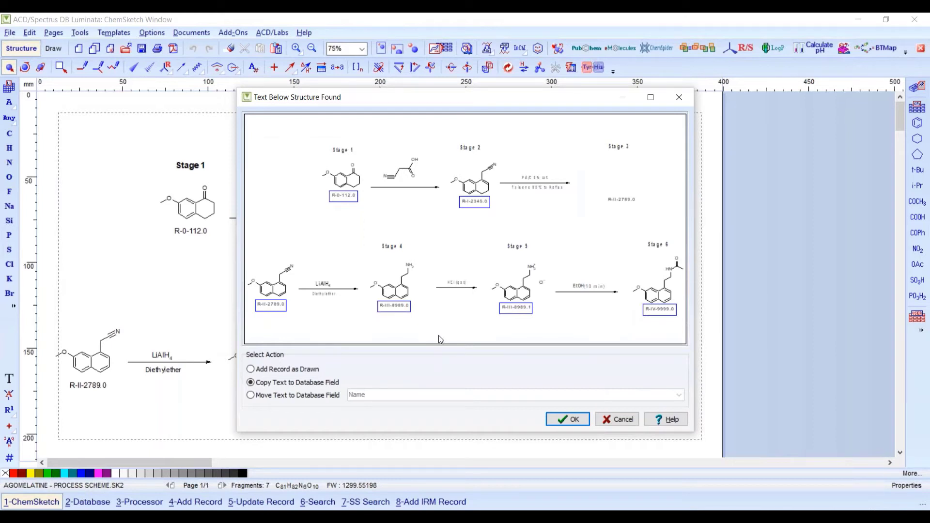
# - Keep 'Copy Text to Database Field', confirm, and acknowledge the Add IRM Record note about matched compounds
pyautogui.click(567, 420)
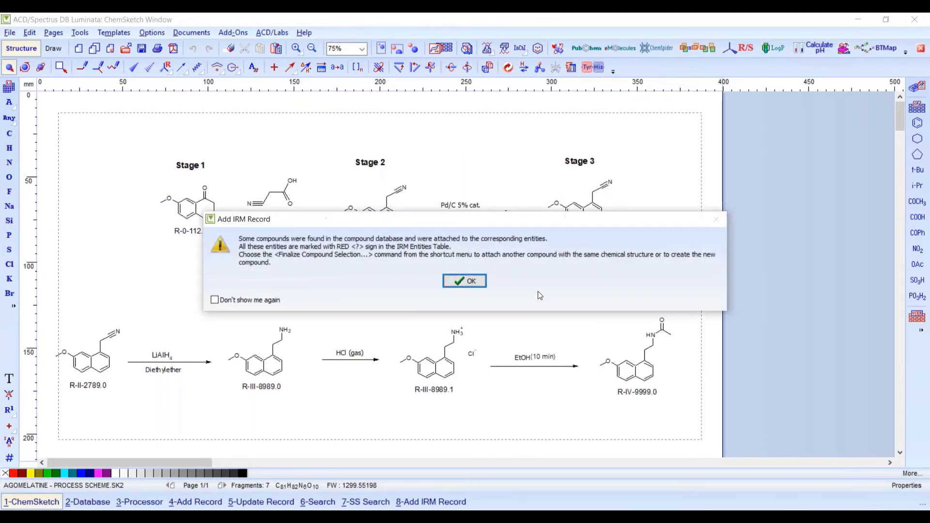
pyautogui.click(466, 283)
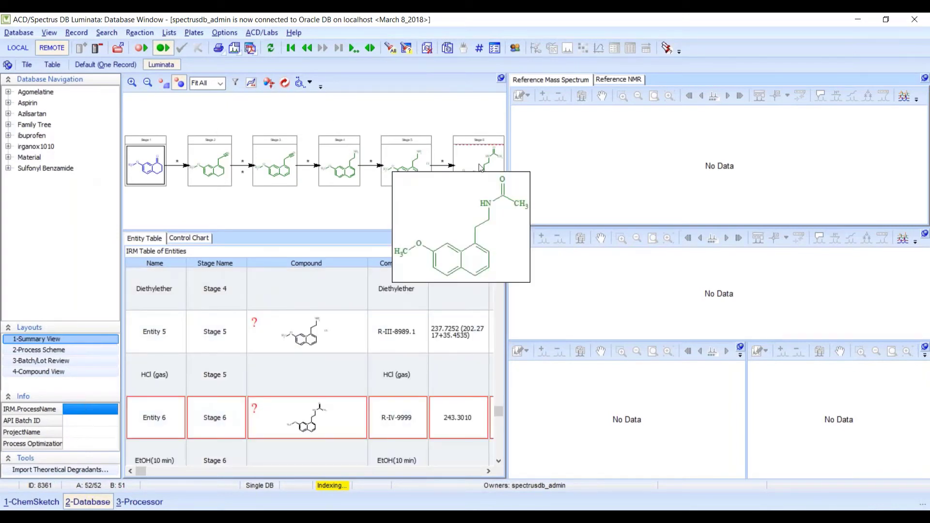
# - Review the Stage 6 product's 13C NMR and mass reference spectra, then apply the 3-Batch/Lot Review layout
pyautogui.click(481, 167)
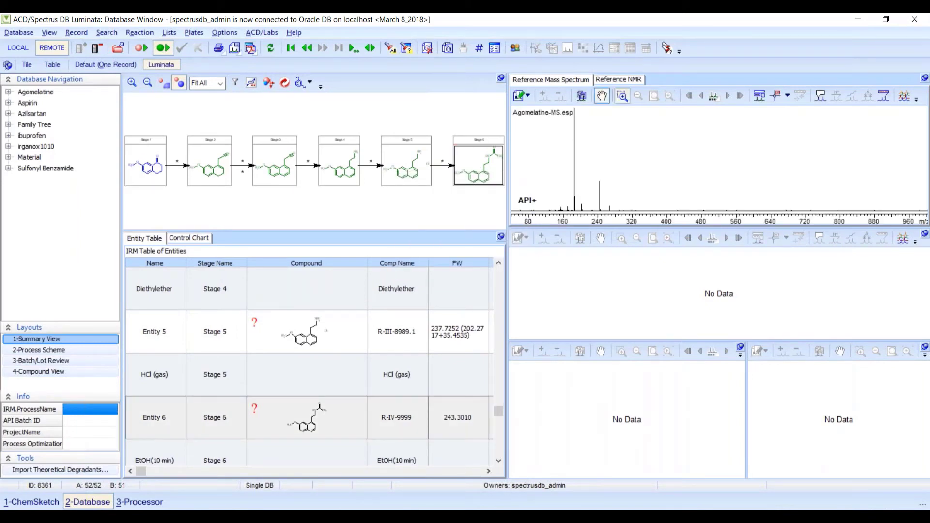
pyautogui.click(613, 79)
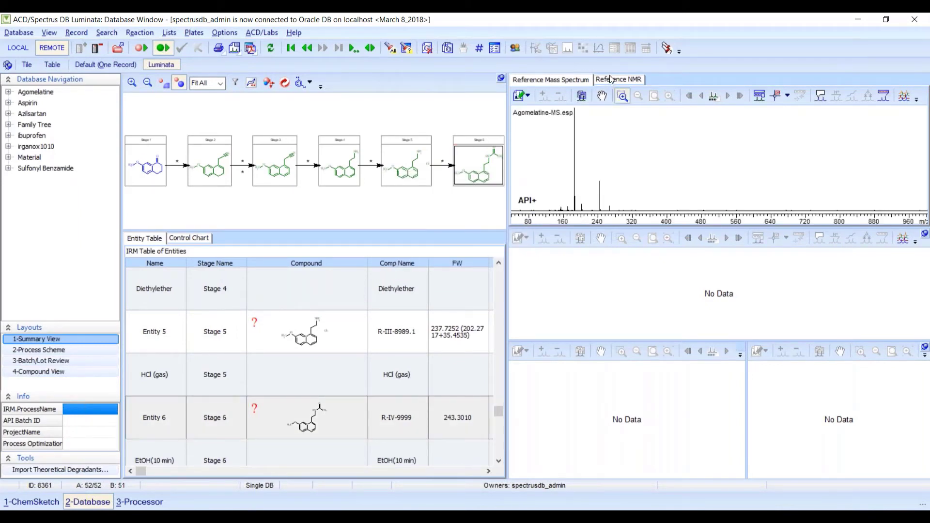
pyautogui.click(550, 80)
pyautogui.click(49, 362)
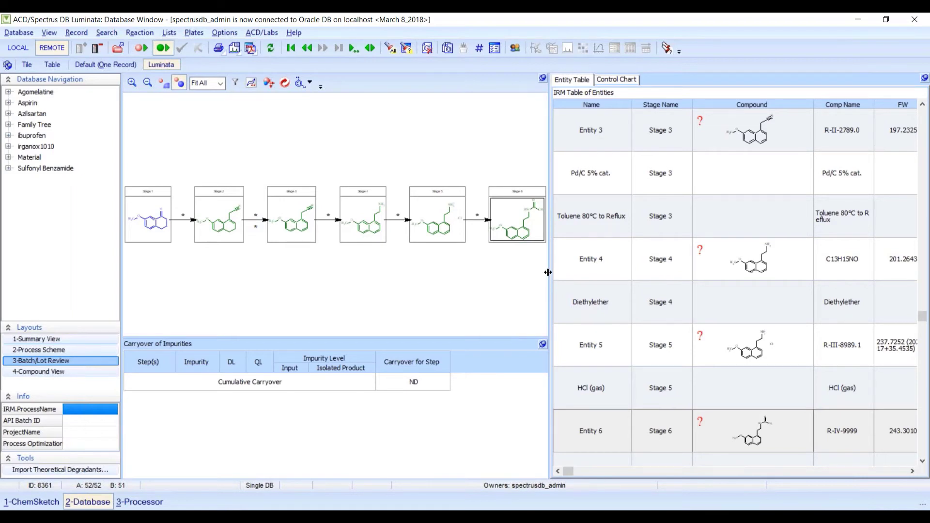
# - Widen the entity table to reveal the Comp.Class column and put the IRM record into edit mode
pyautogui.moveTo(549, 272); pyautogui.dragTo(494, 270)
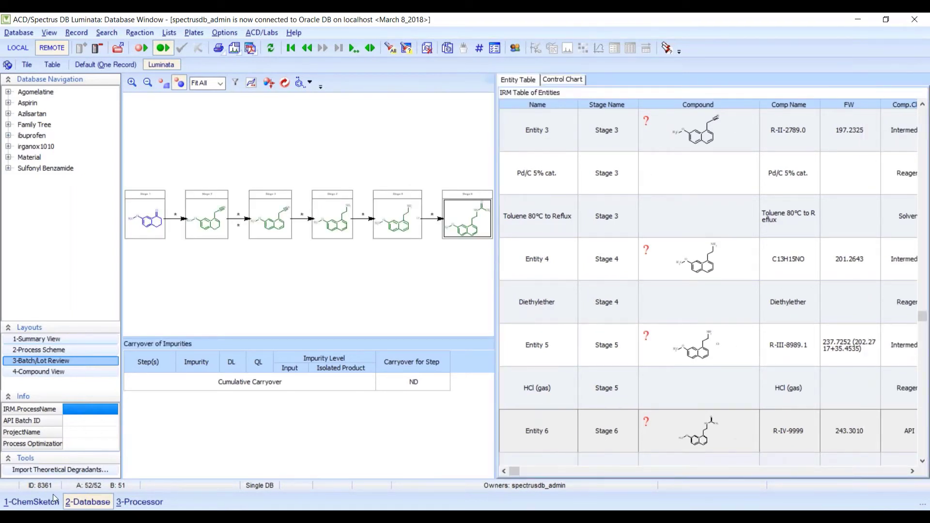
pyautogui.click(52, 500)
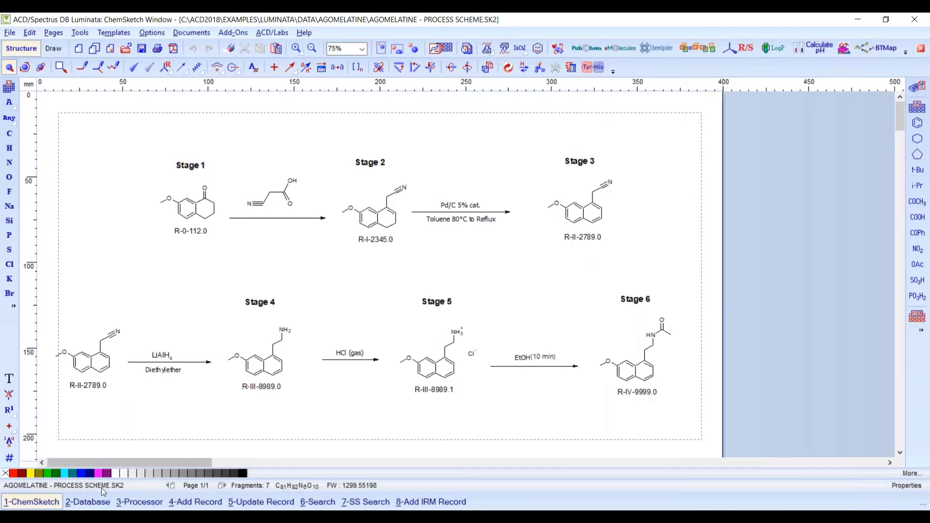
pyautogui.click(88, 502)
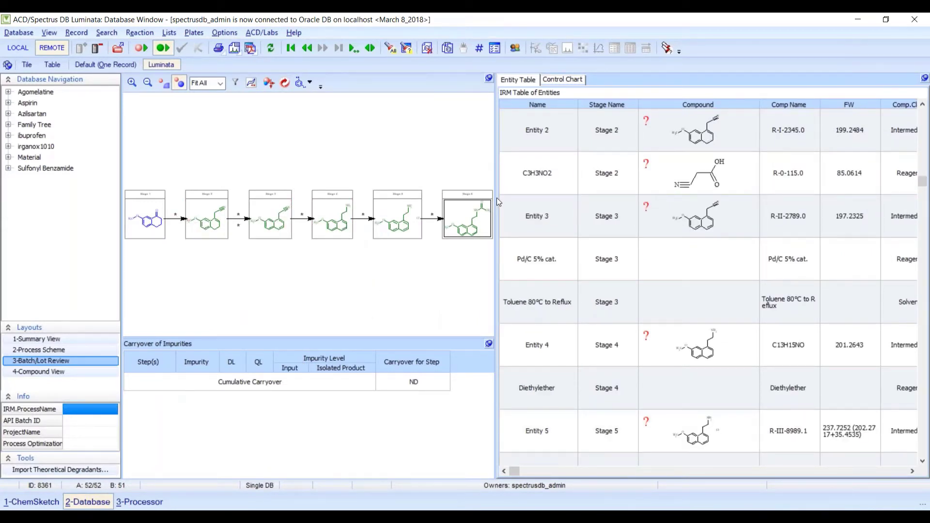
pyautogui.moveTo(496, 199); pyautogui.dragTo(451, 199)
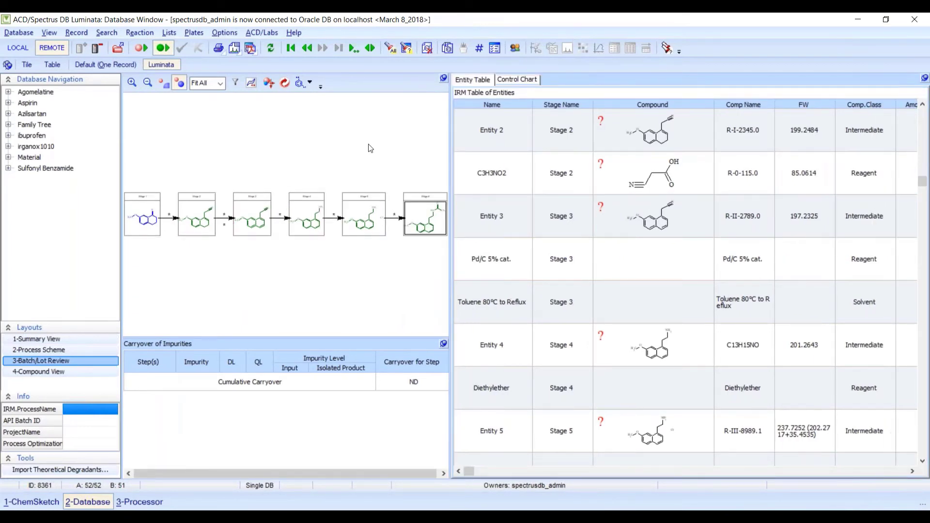
pyautogui.click(140, 46)
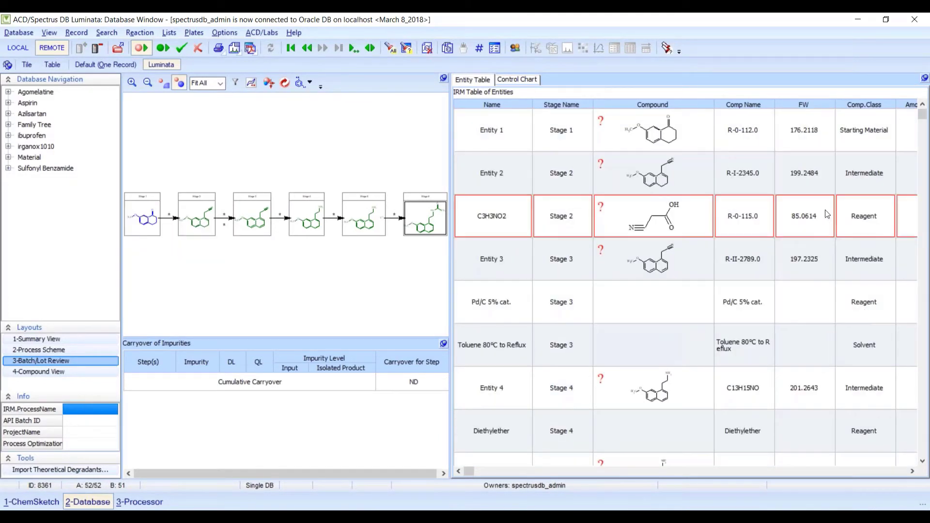
# - Change C3H3NO2's Comp.Class from Reagent to Starting Material, then expand Agomelatine to show its batches
pyautogui.click(891, 218)
pyautogui.click(890, 203)
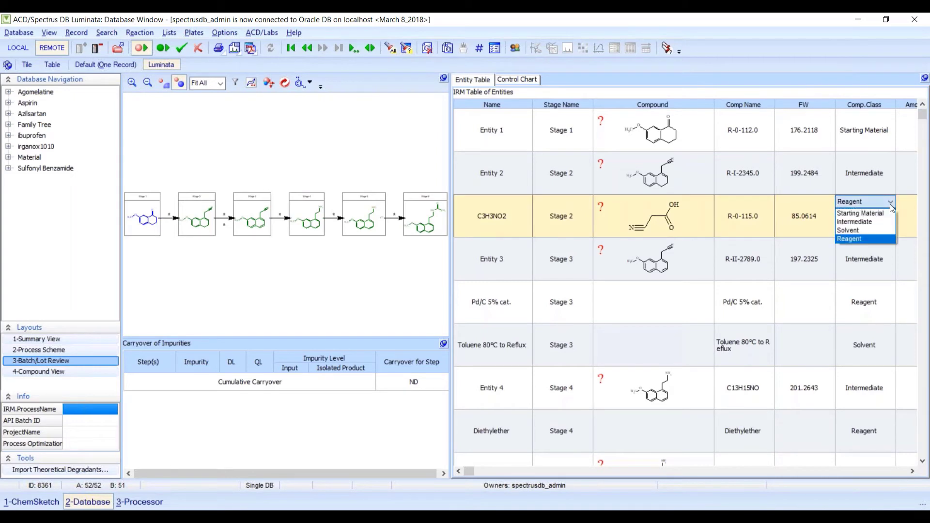
pyautogui.click(880, 216)
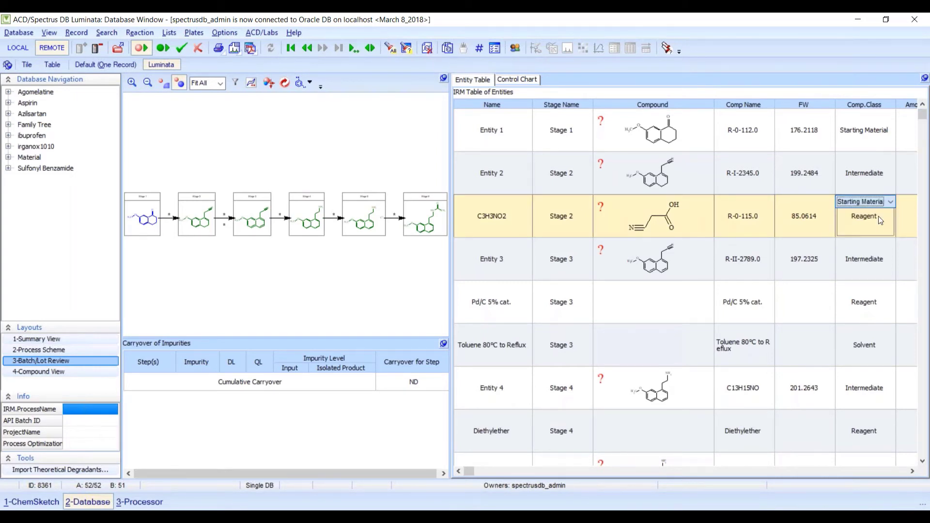
pyautogui.click(643, 313)
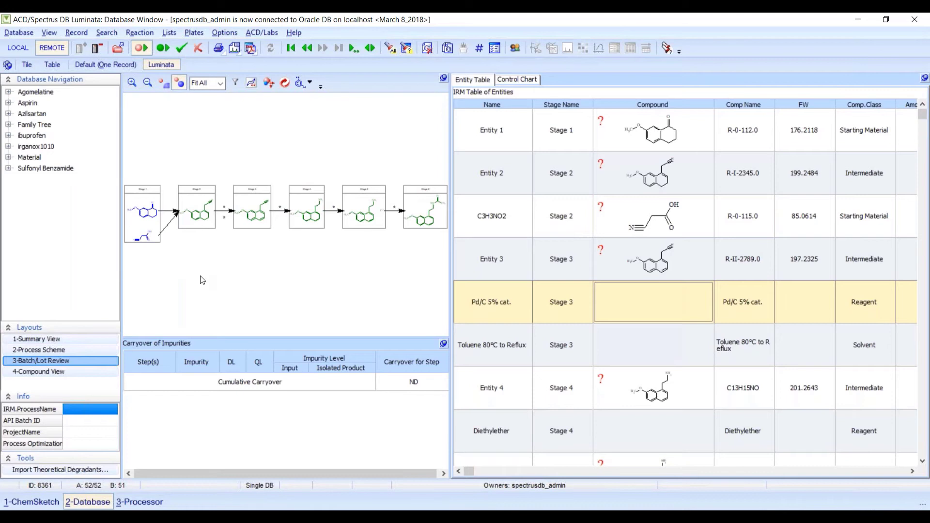
pyautogui.click(8, 92)
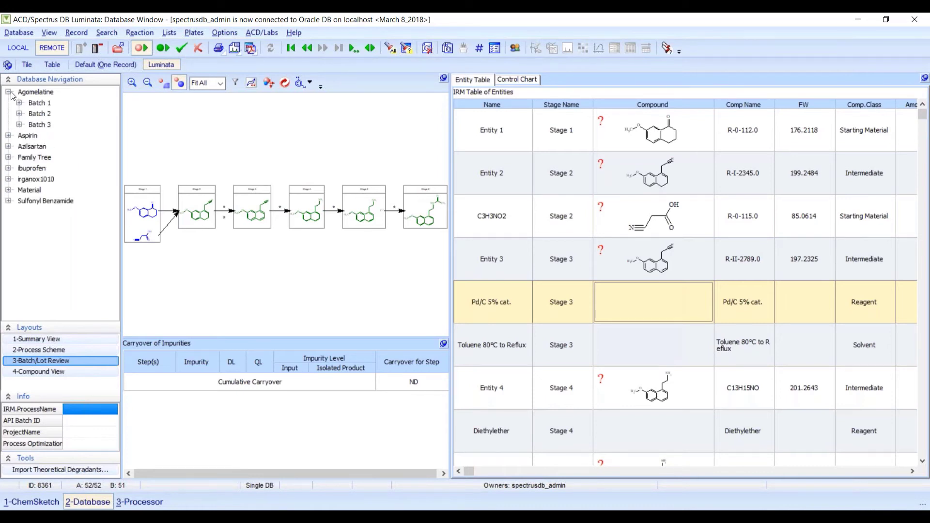
# - Load batch 342156 from Batch 1 and show its six-stage IRM Map in a maximized window
pyautogui.click(20, 102)
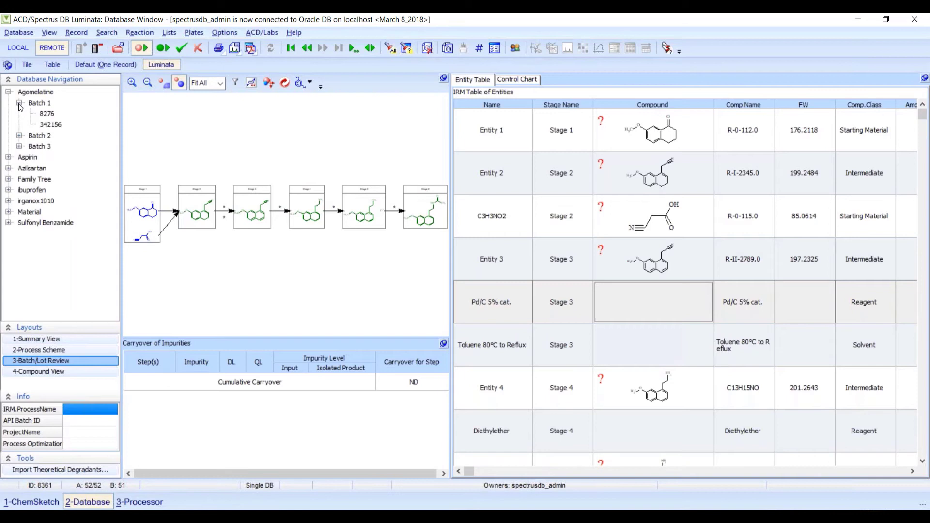
pyautogui.click(53, 125)
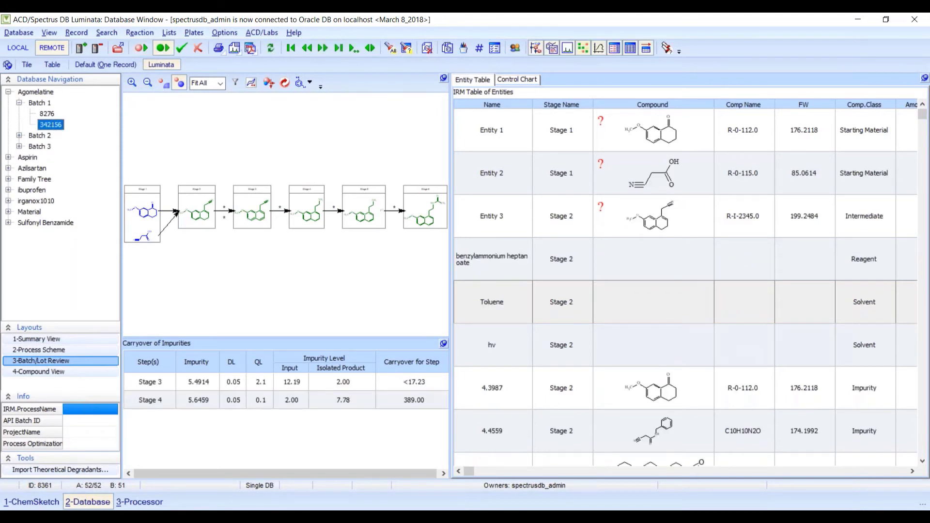
pyautogui.click(444, 78)
pyautogui.click(516, 213)
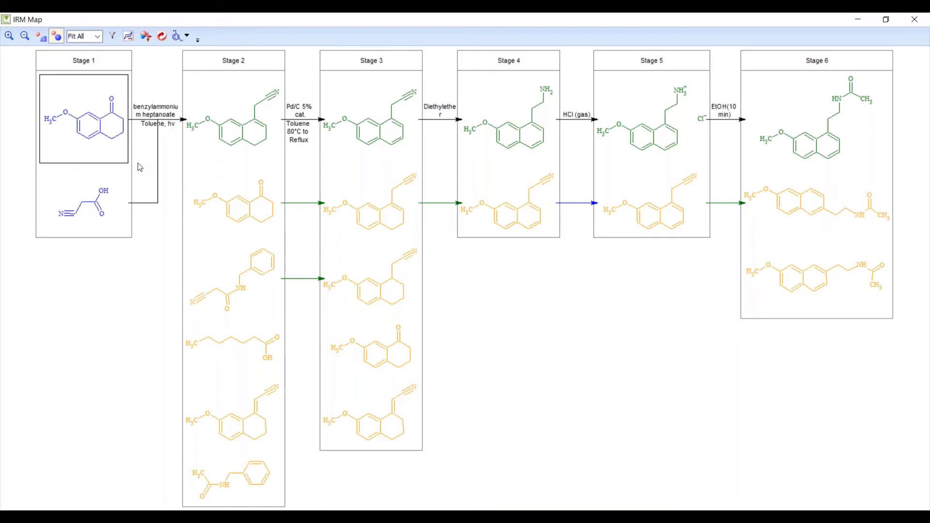
# - Link the Stage 1 tetralone to the Stage 2 orange ketone impurity, then close the IRM Map
pyautogui.moveTo(209, 208)
pyautogui.moveTo(100, 147)
pyautogui.moveTo(114, 141); pyautogui.dragTo(214, 206)
pyautogui.moveTo(267, 221)
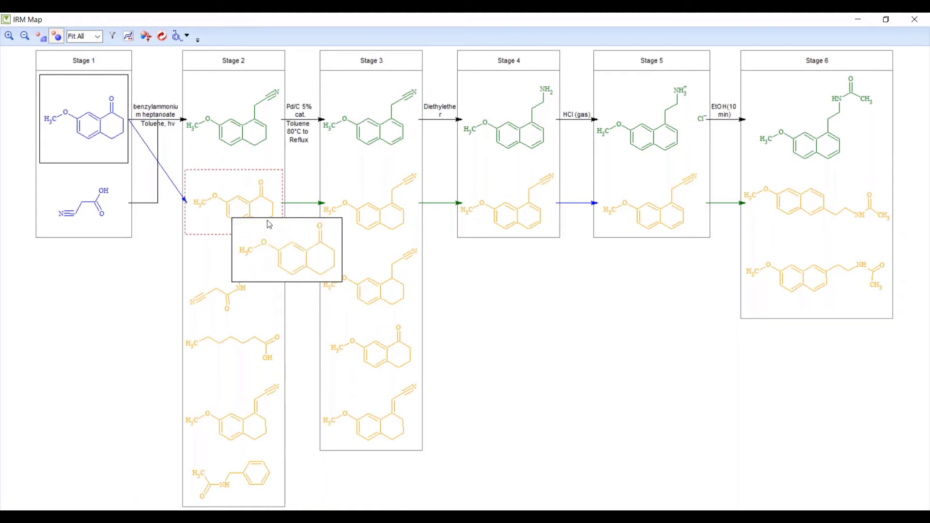
pyautogui.moveTo(375, 218)
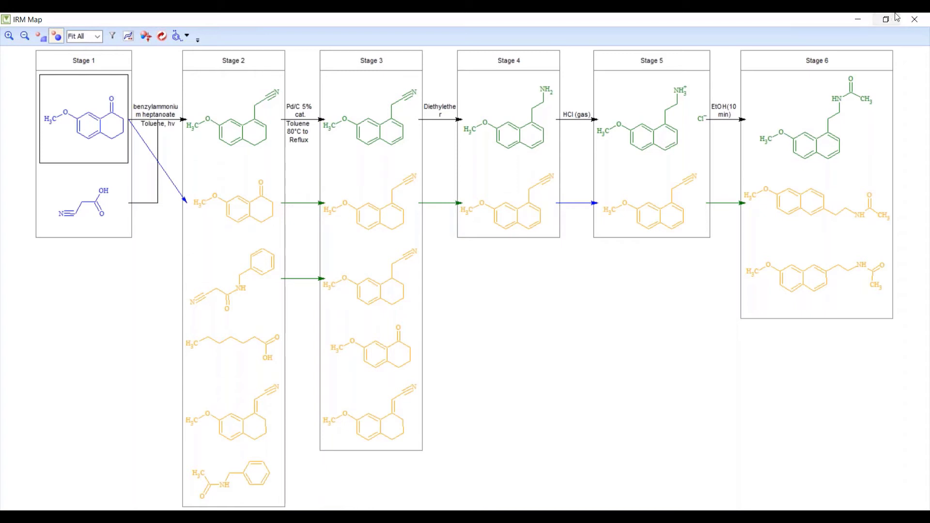
pyautogui.click(914, 19)
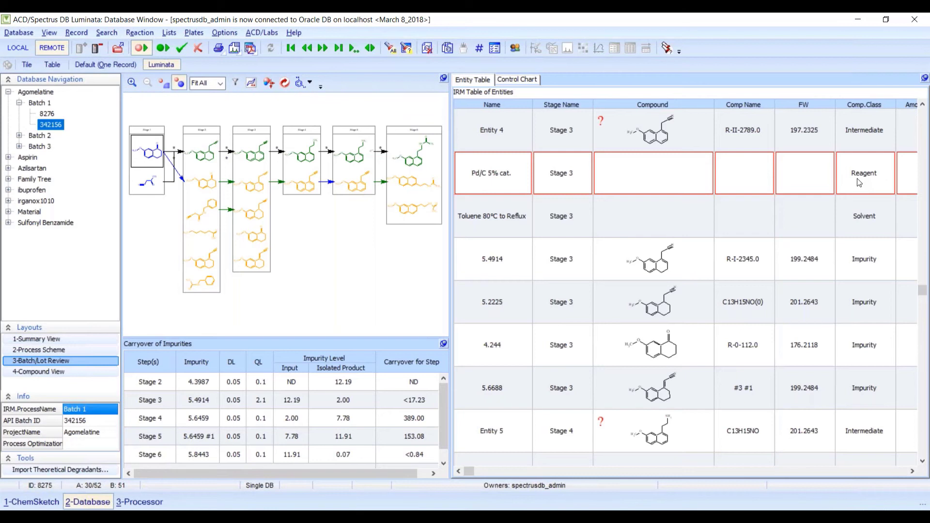
# - Filter the IRM Table of Entities by Class Type so only Impurity entries remain
pyautogui.click(764, 224)
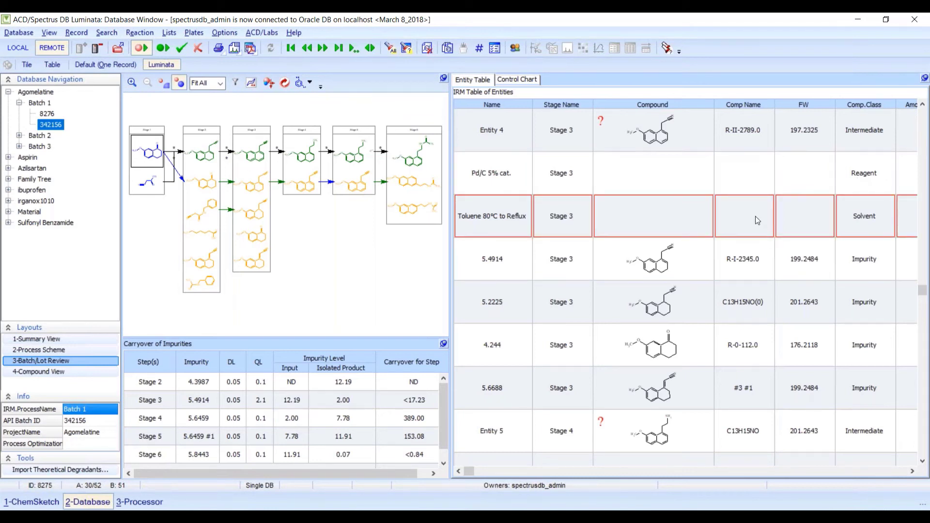
pyautogui.rightClick(758, 220)
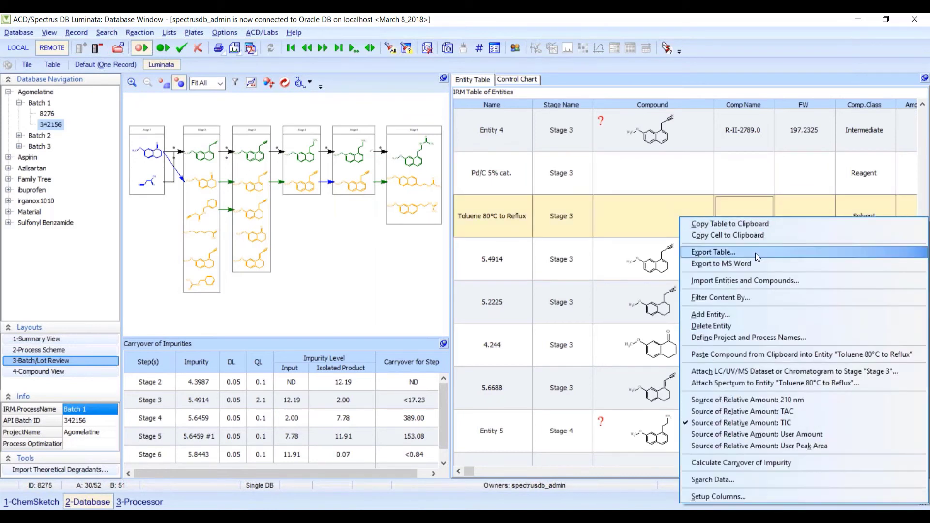
pyautogui.click(756, 296)
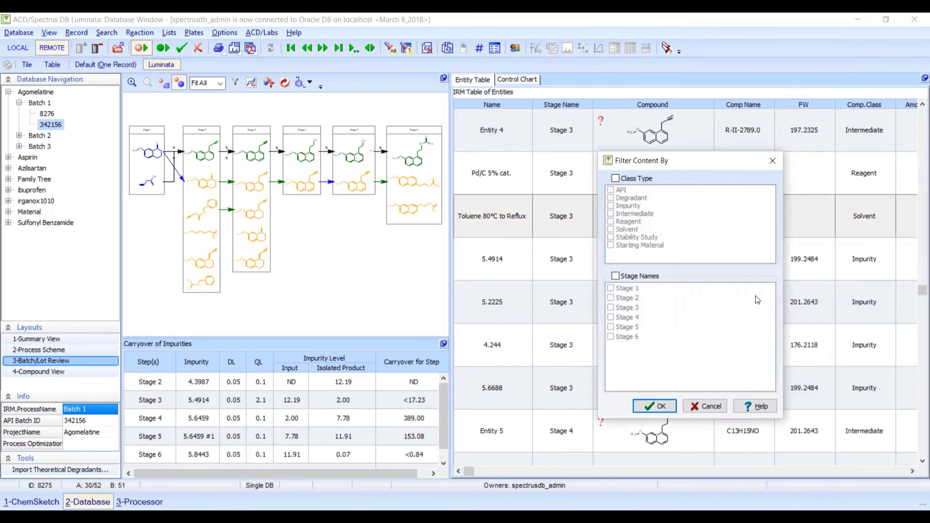
pyautogui.click(616, 179)
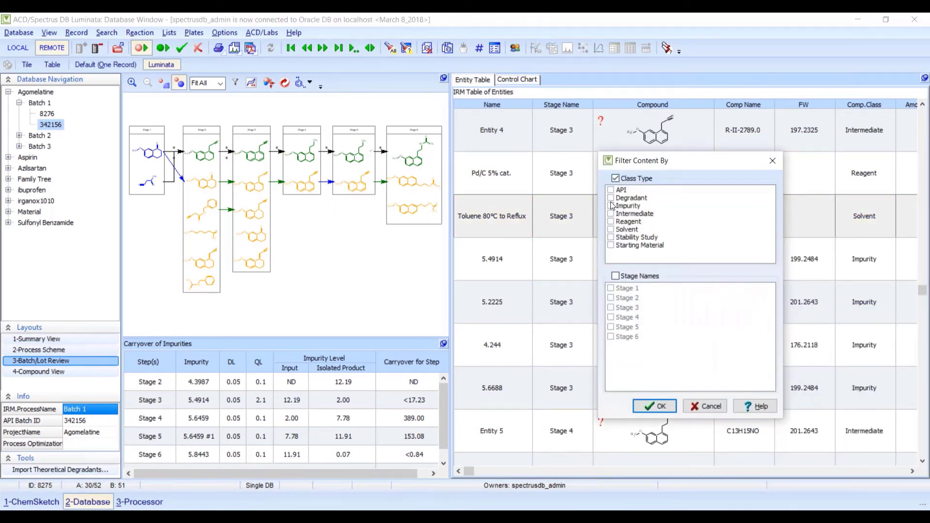
pyautogui.click(611, 207)
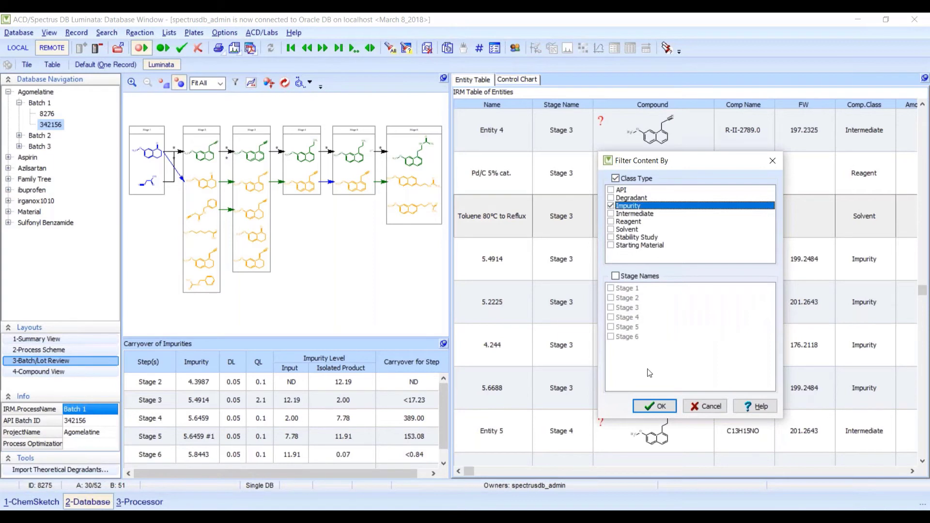
pyautogui.click(648, 406)
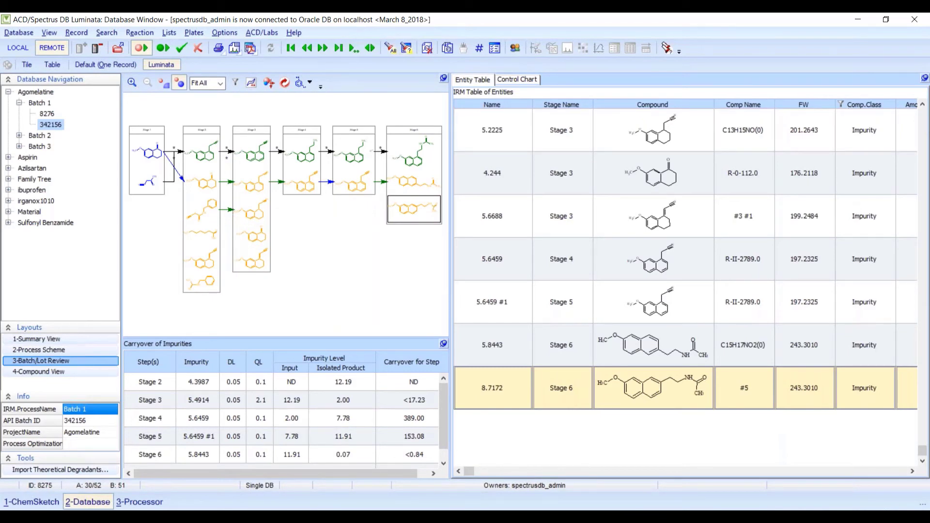
pyautogui.scroll(5, 927, 269)
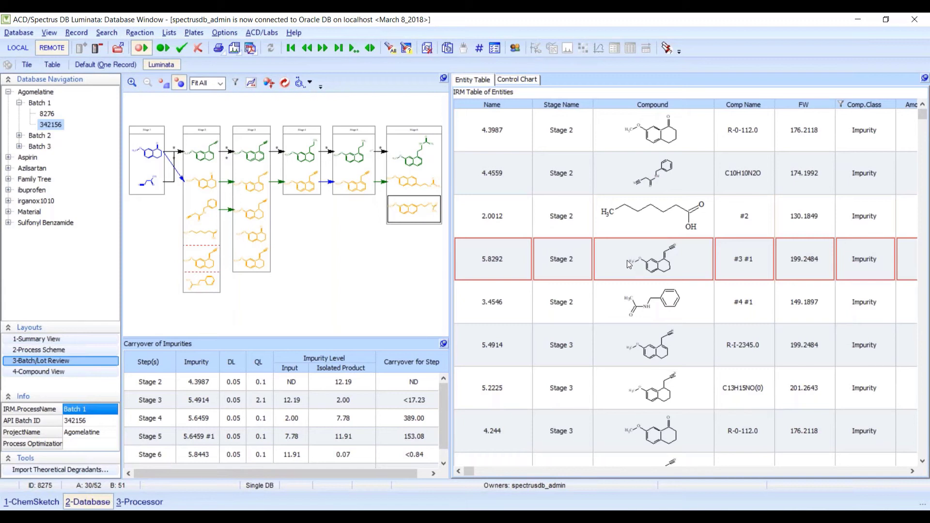
pyautogui.click(235, 84)
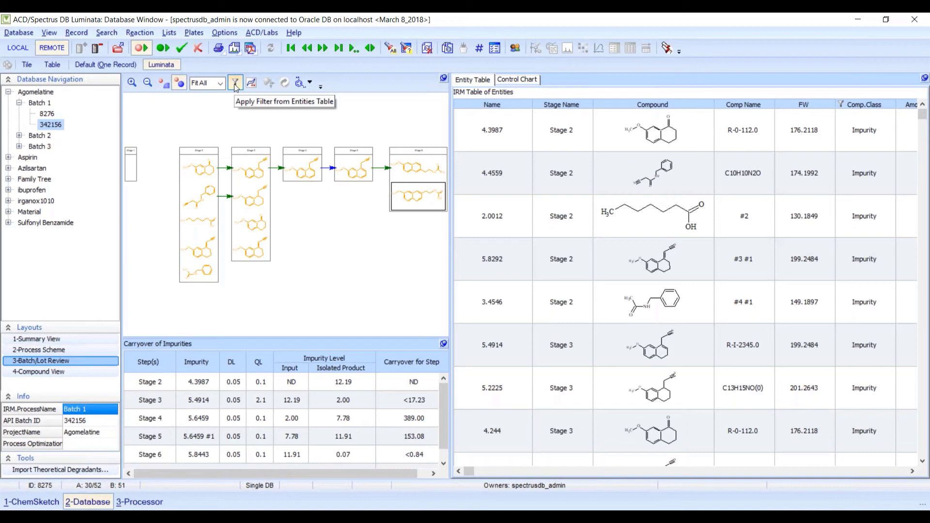
pyautogui.click(235, 83)
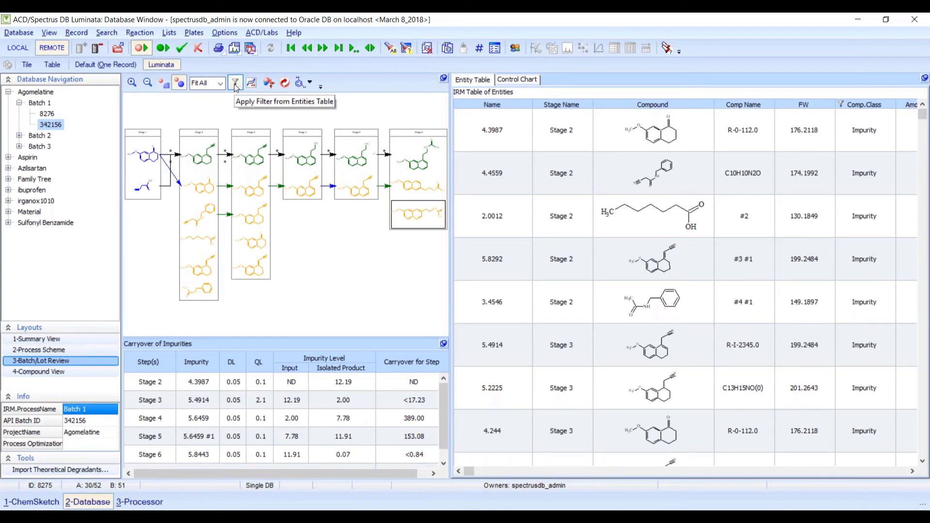
# - Undock the scheme into the IRM Map and run Show Impurity Fate on the Stage 4 nitrile impurity
pyautogui.click(443, 79)
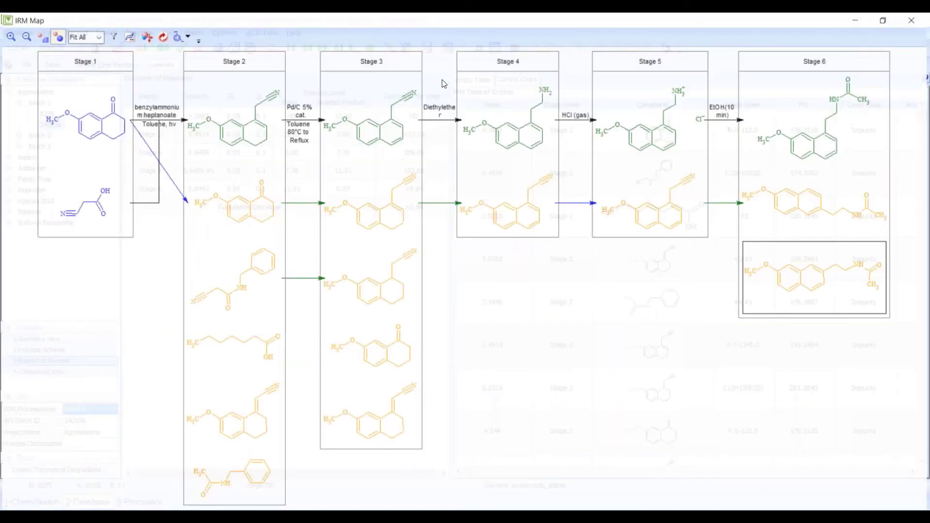
pyautogui.moveTo(531, 225)
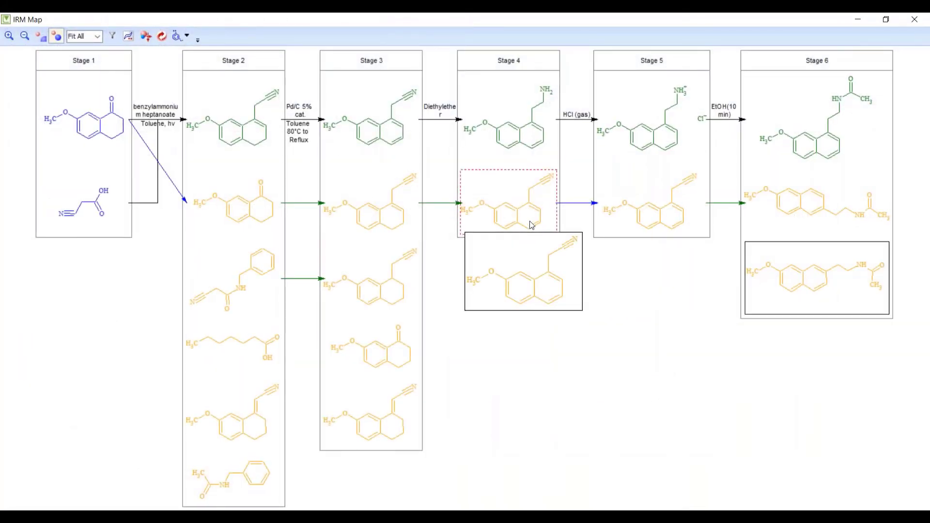
pyautogui.rightClick(502, 204)
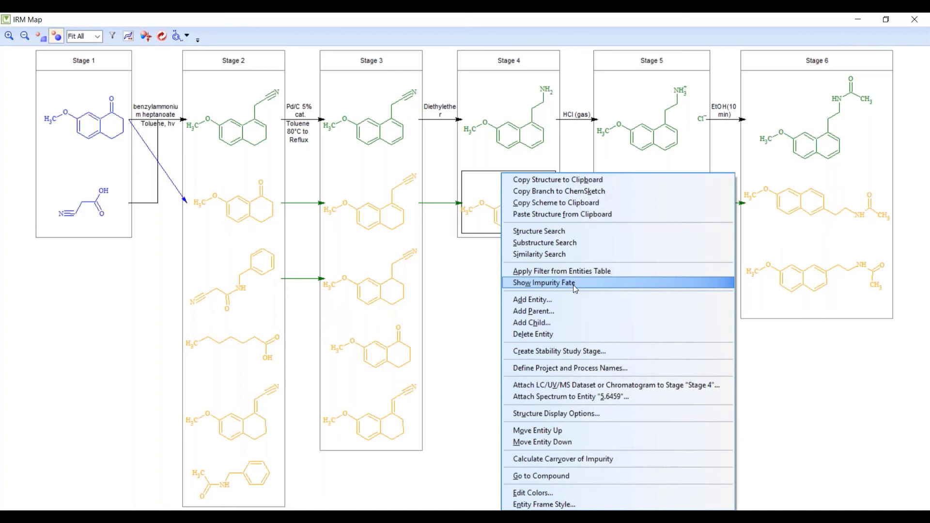
pyautogui.click(574, 285)
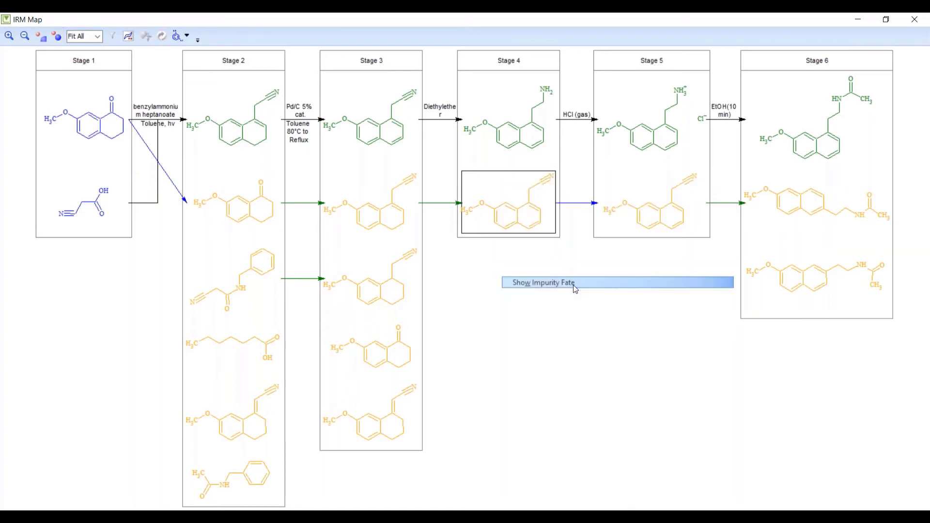
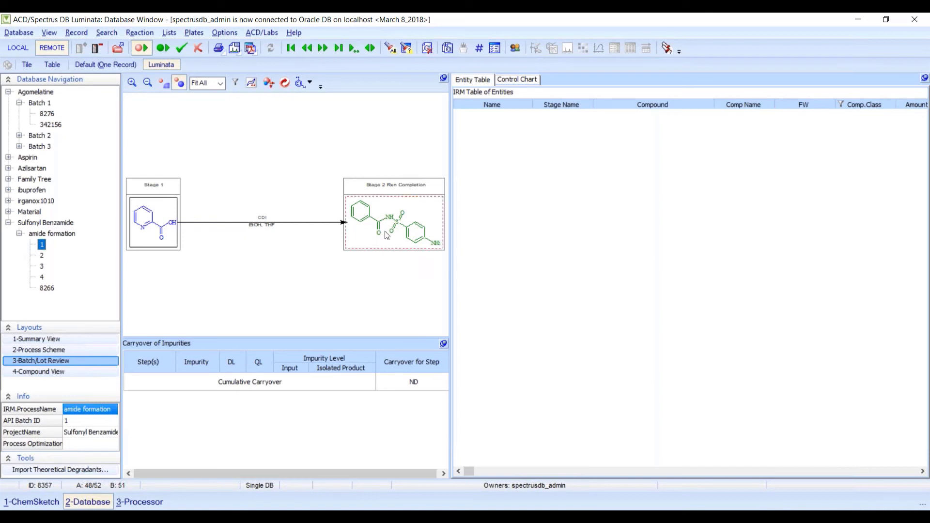
# - Add Entity 3 as an Intermediate parent of the Stage 2 product, then clear the entity table filter
pyautogui.moveTo(380, 234)
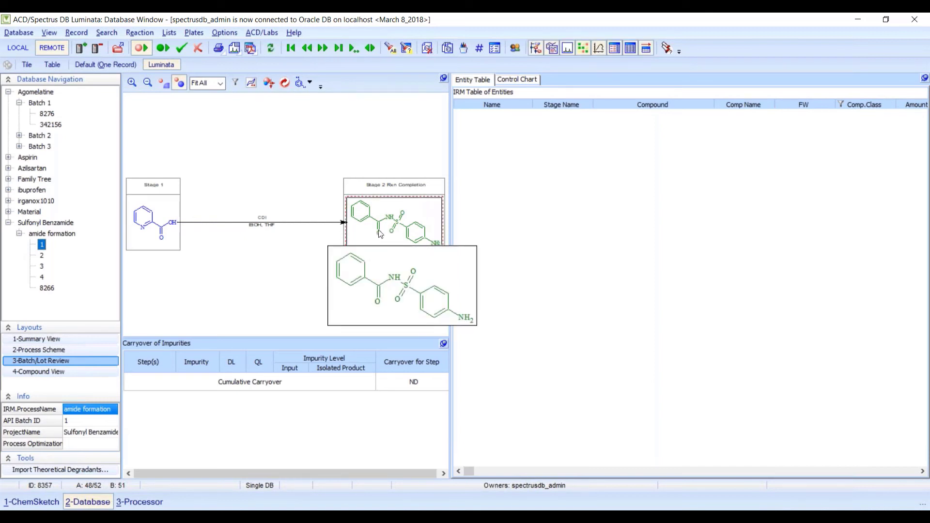
pyautogui.rightClick(380, 235)
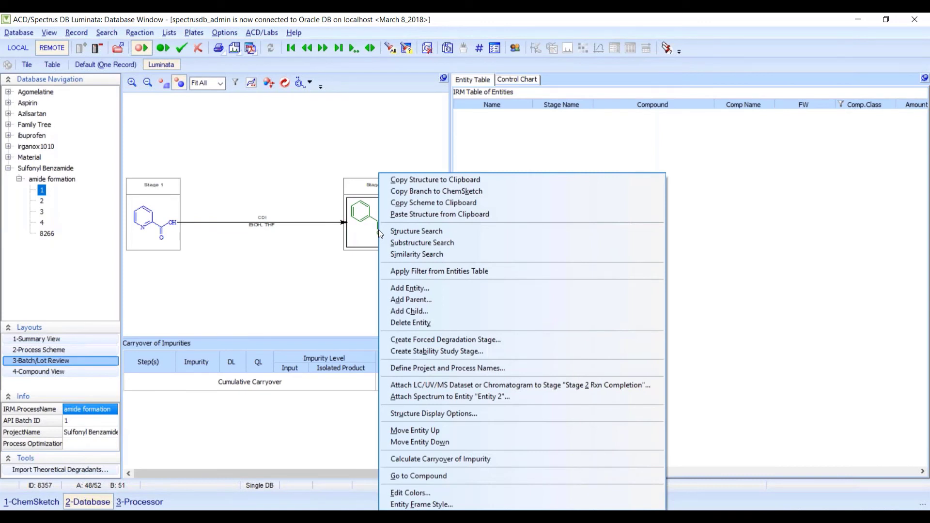
pyautogui.click(425, 300)
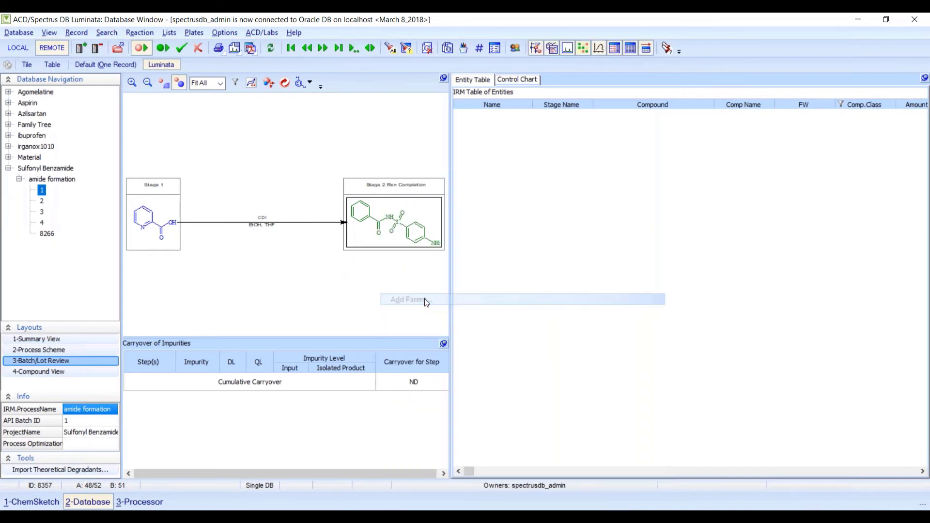
pyautogui.click(514, 221)
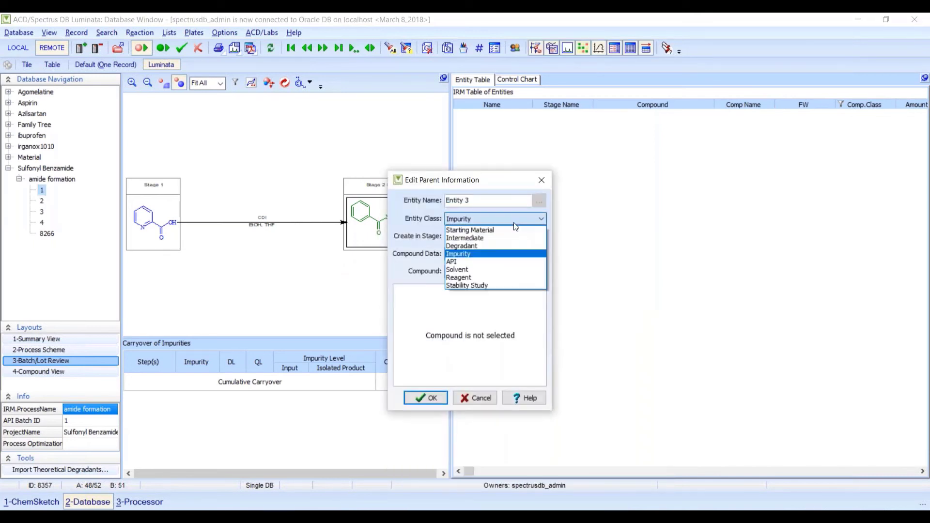
pyautogui.click(484, 238)
pyautogui.click(423, 398)
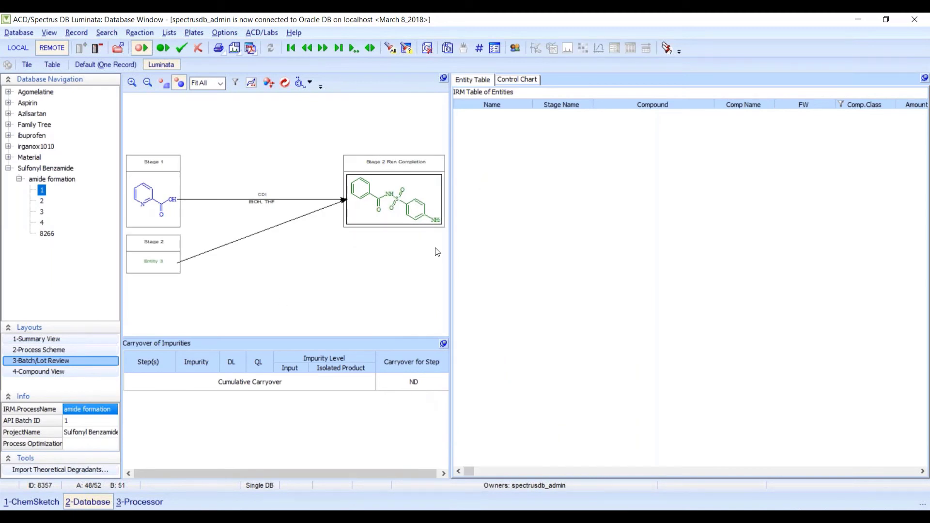
pyautogui.rightClick(513, 181)
pyautogui.click(556, 275)
# - Move the Stage 2 box right and turn its arrow into an elbow connector
pyautogui.click(268, 84)
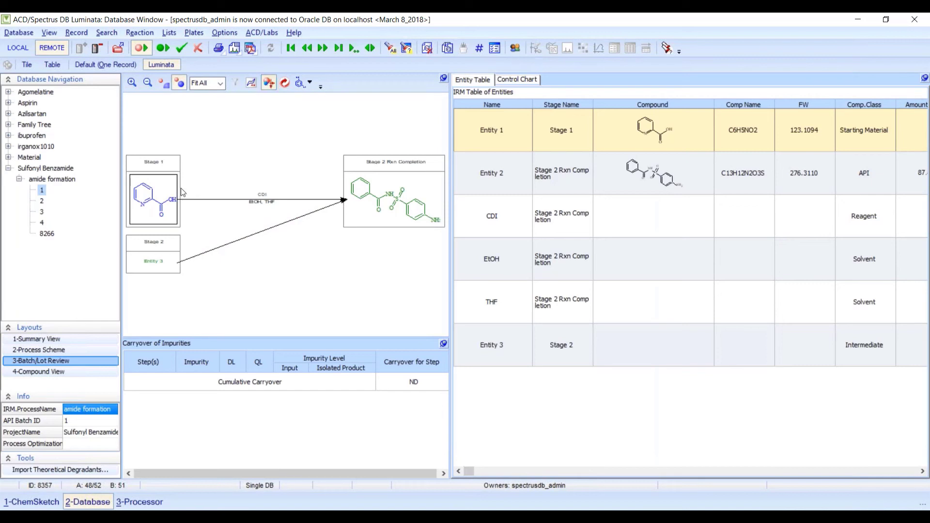
pyautogui.moveTo(146, 243); pyautogui.dragTo(207, 248)
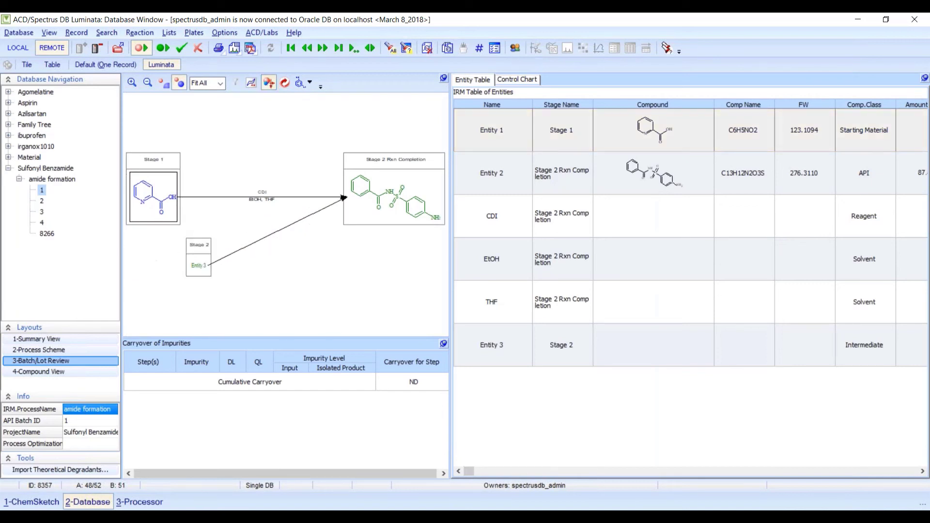
pyautogui.rightClick(269, 237)
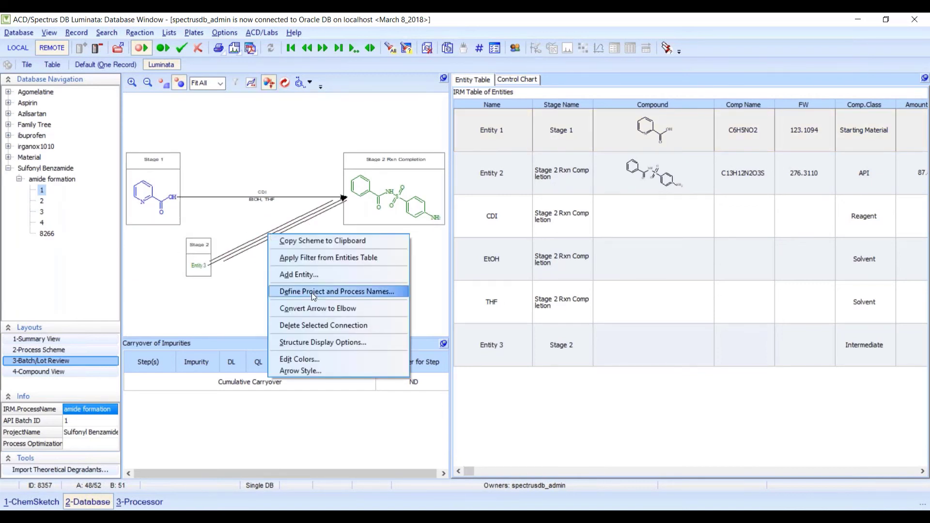
pyautogui.click(319, 309)
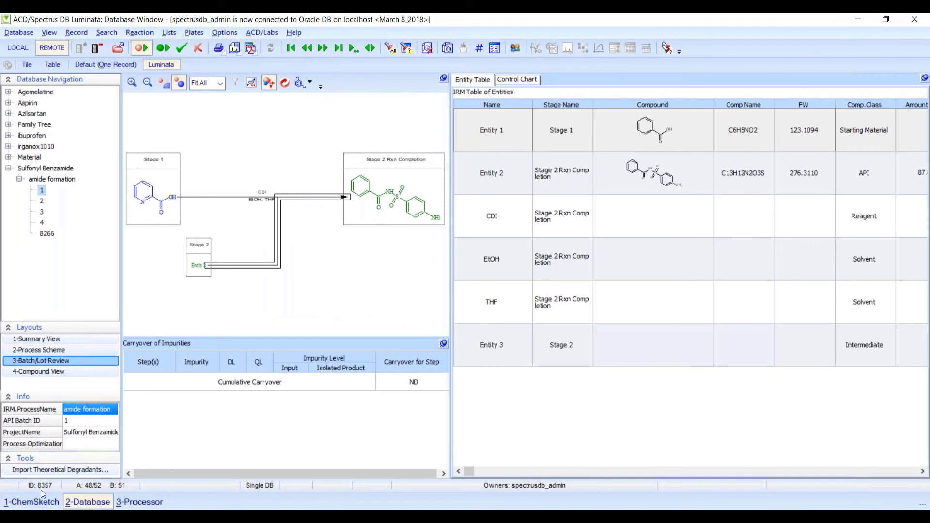
# - Paste the methyl pyridine-2-carboxylate molecule from CDI.sk2 into Entity 3, then open batch record 2
pyautogui.click(34, 501)
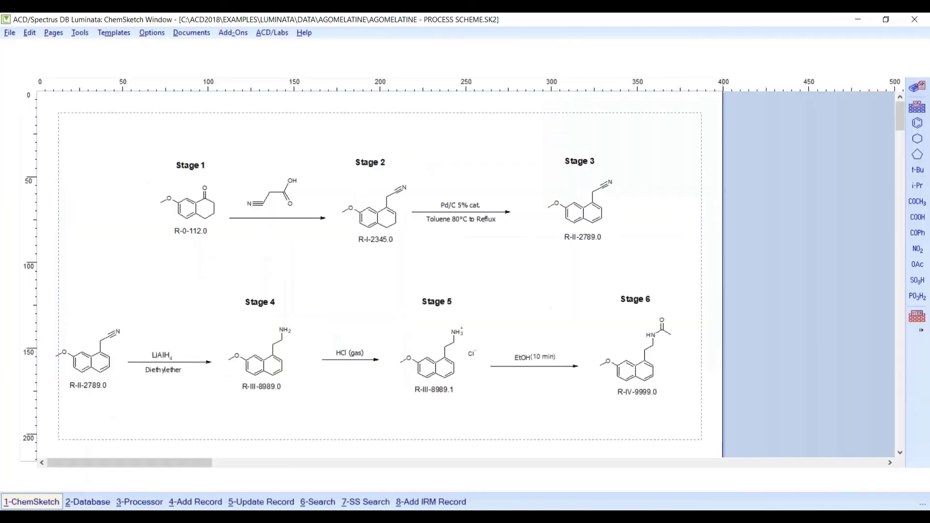
pyautogui.click(207, 34)
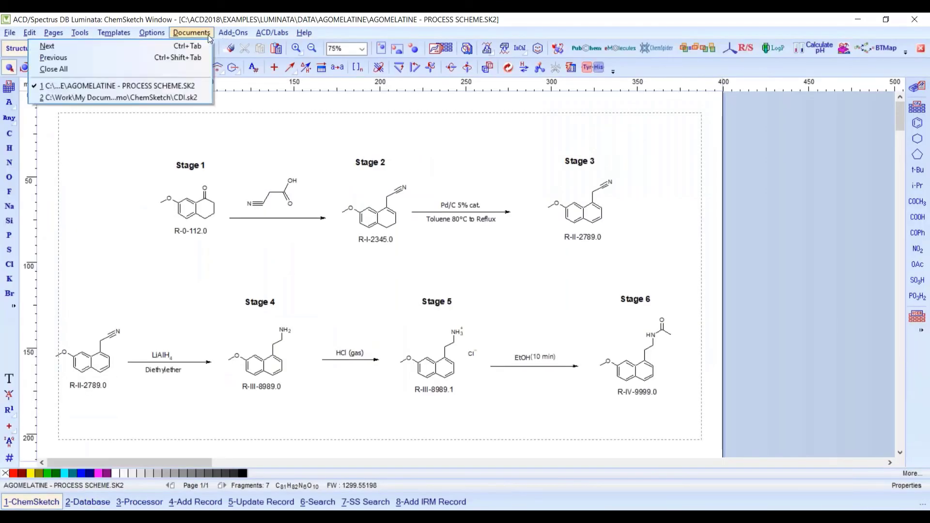
pyautogui.click(183, 96)
pyautogui.click(195, 228)
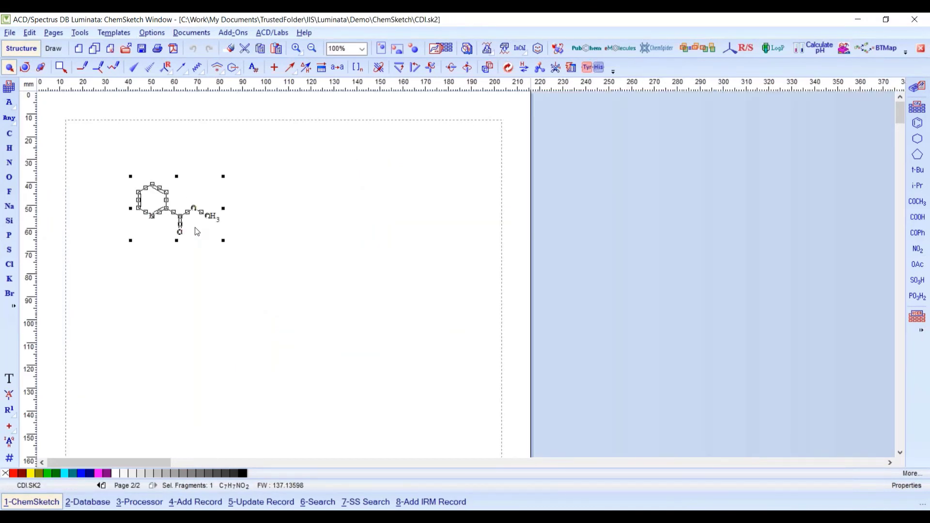
pyautogui.click(90, 504)
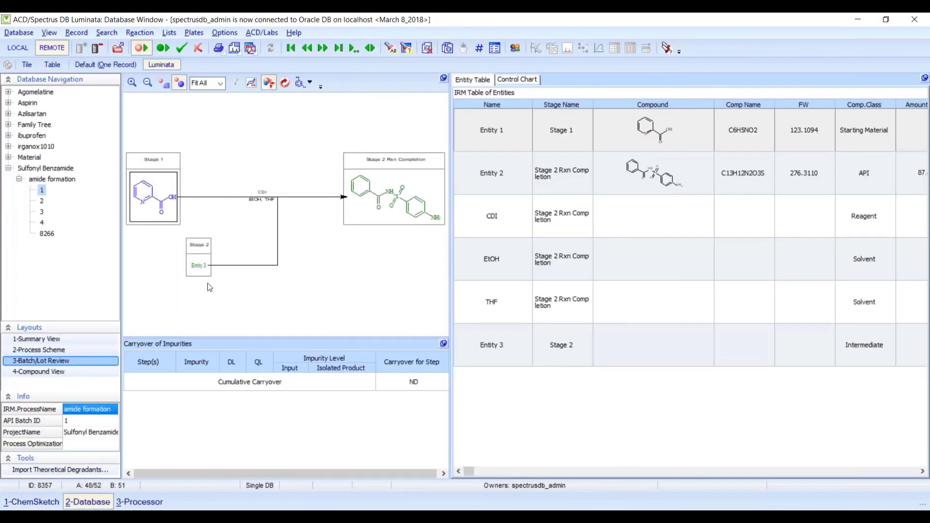
pyautogui.click(199, 266)
pyautogui.rightClick(638, 354)
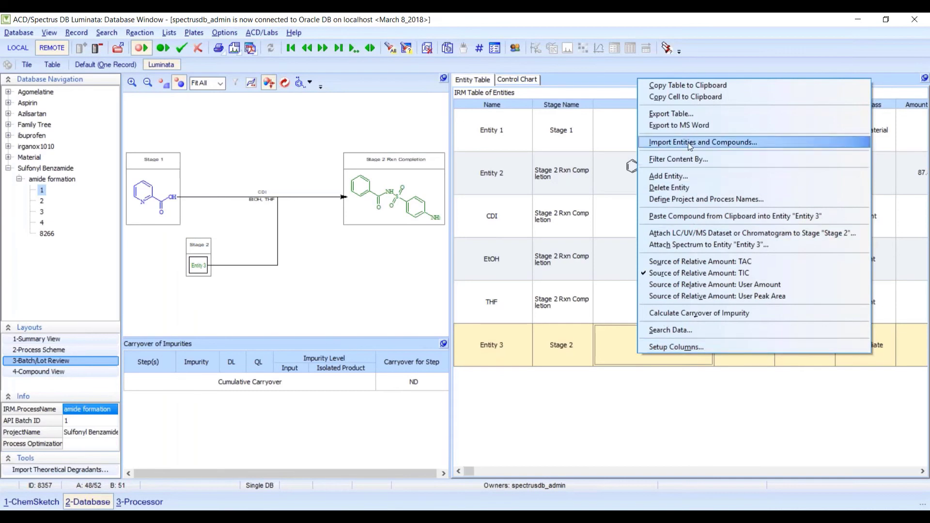
pyautogui.click(673, 216)
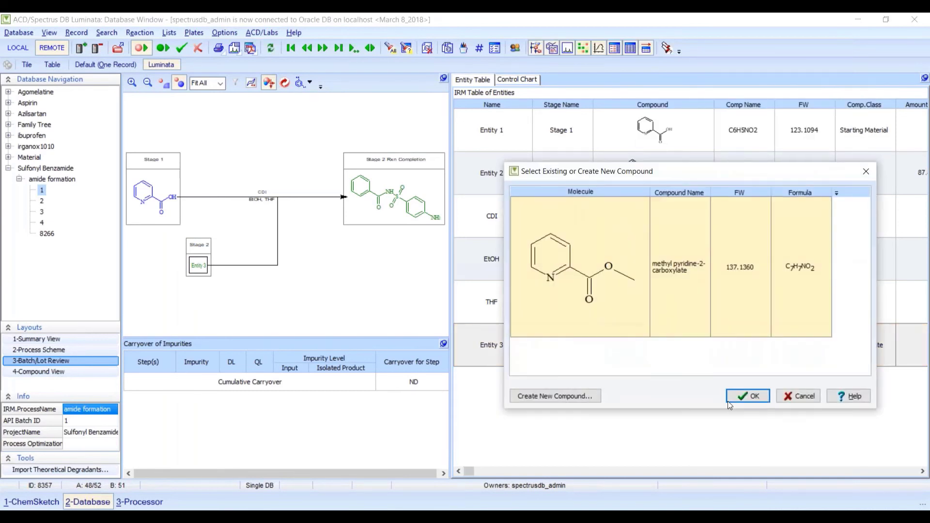
pyautogui.click(743, 392)
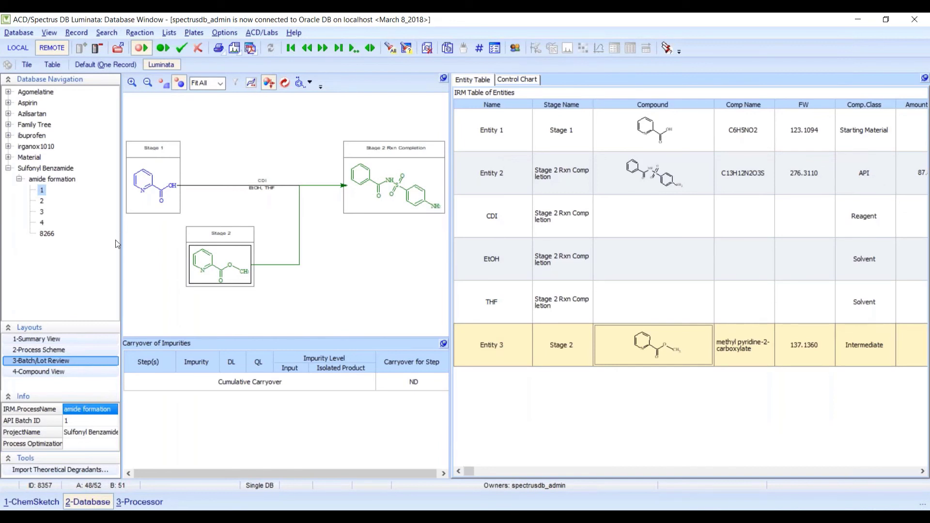
pyautogui.click(41, 201)
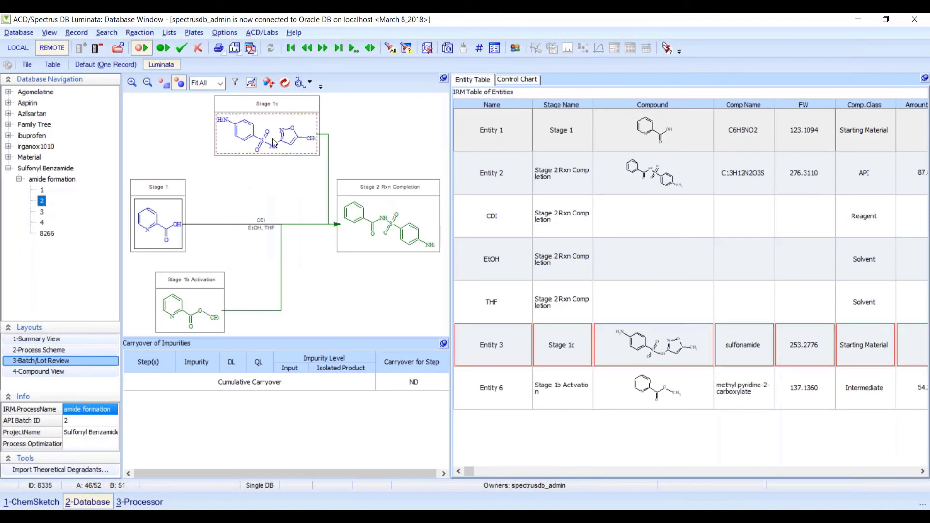
pyautogui.moveTo(262, 144)
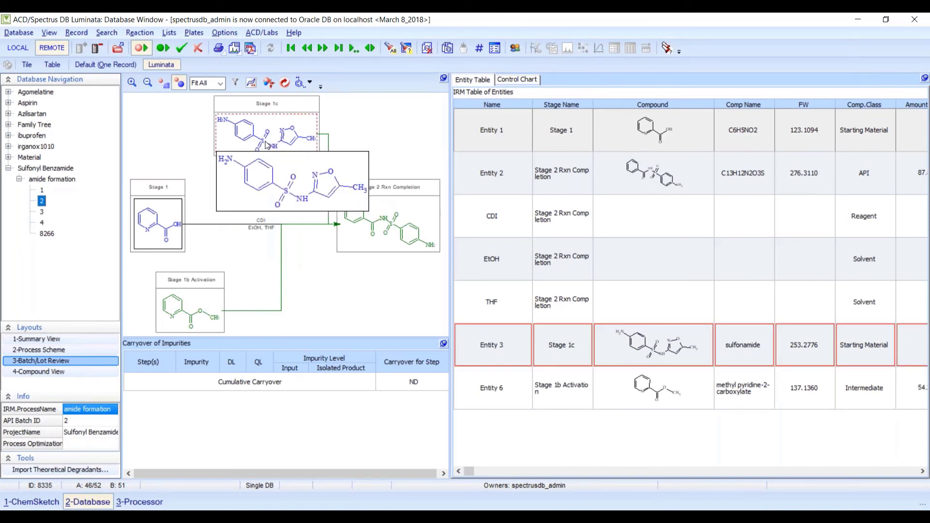
pyautogui.moveTo(162, 220)
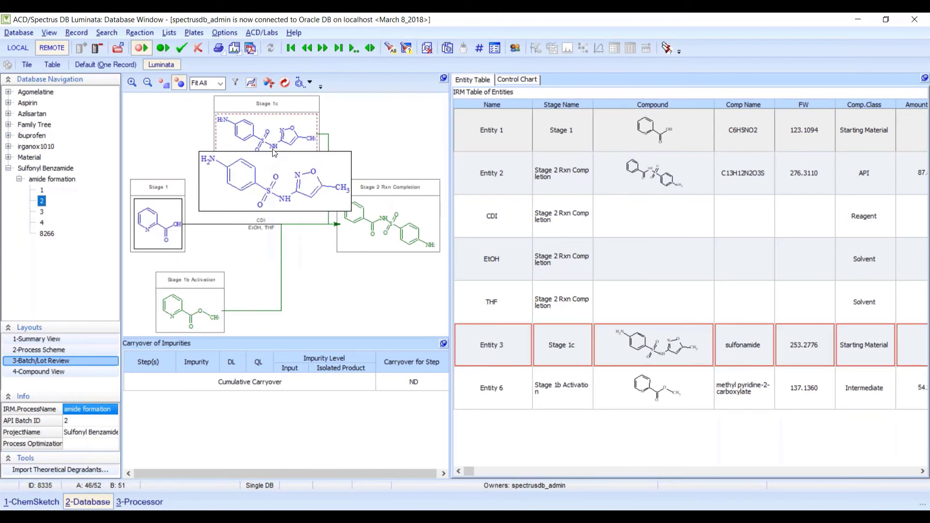
pyautogui.moveTo(368, 214)
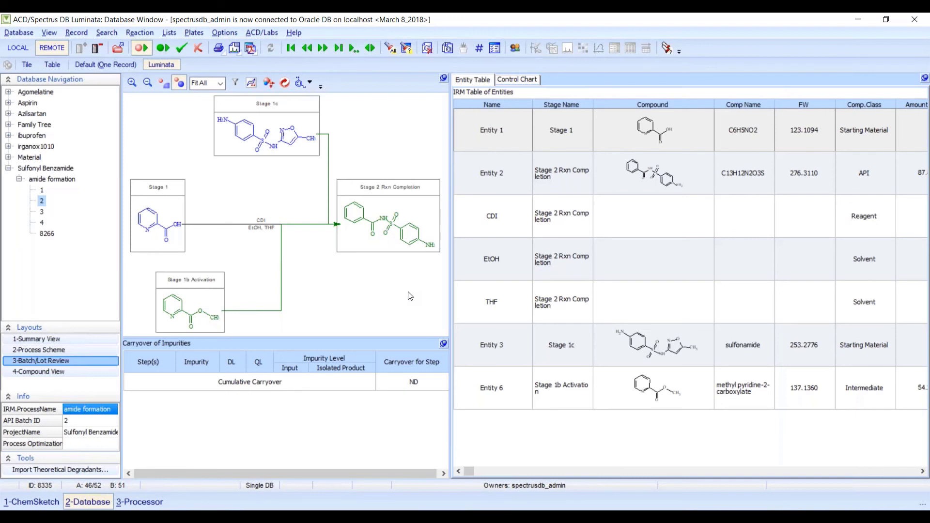
# - Send the Sample 4 chromatogram to the database under the Stage 1b Activation stage
pyautogui.moveTo(202, 317)
pyautogui.click(190, 306)
pyautogui.click(149, 504)
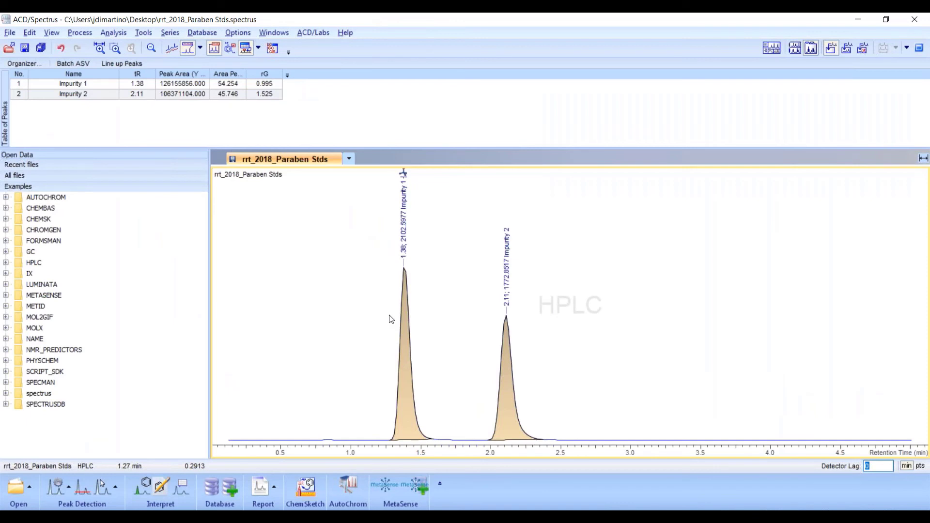
pyautogui.click(233, 488)
pyautogui.click(399, 177)
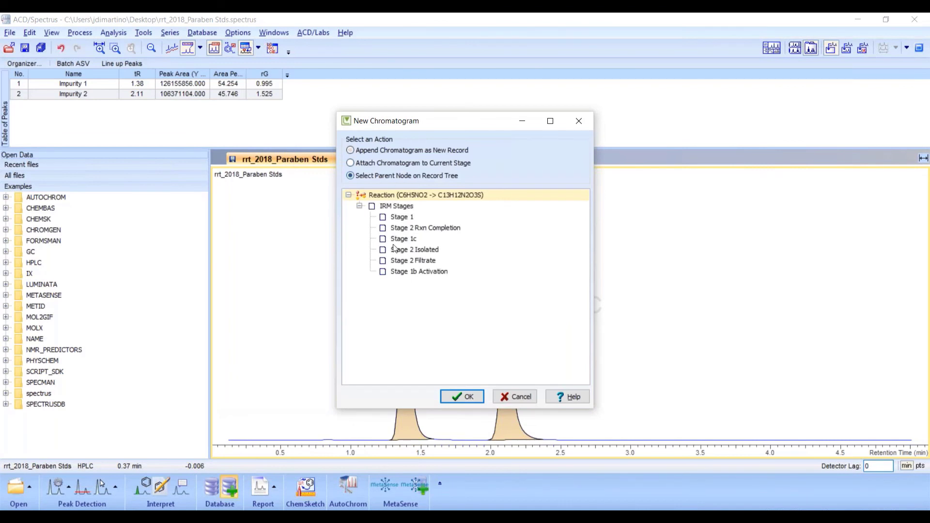
pyautogui.click(401, 272)
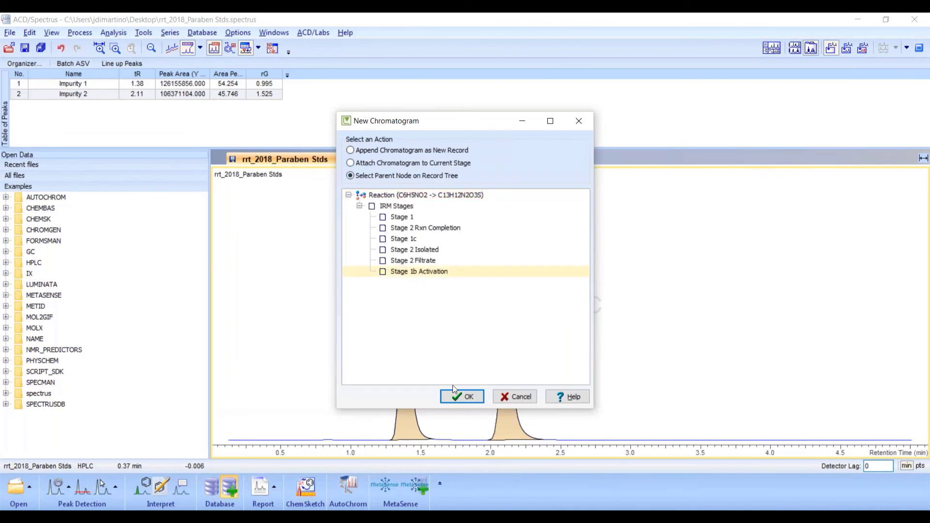
pyautogui.click(453, 396)
# - Use TIC amounts, overwrite existing data, and accept matches adding Impurity 2 at 2.11 and updating Entity 6
pyautogui.click(390, 290)
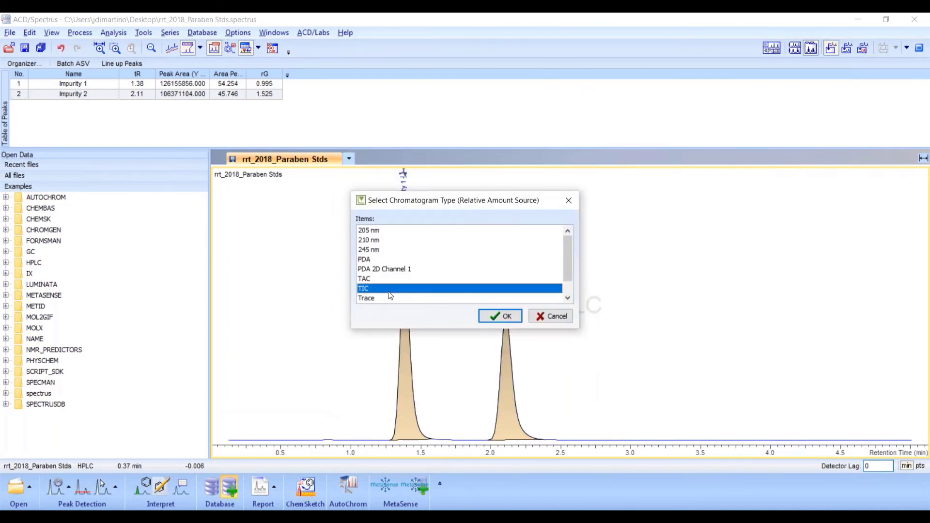
pyautogui.click(488, 317)
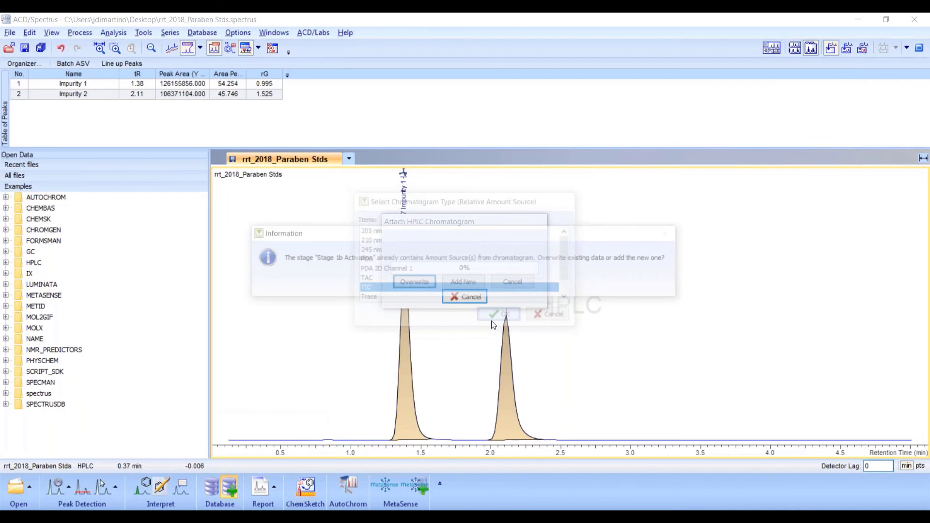
pyautogui.click(418, 283)
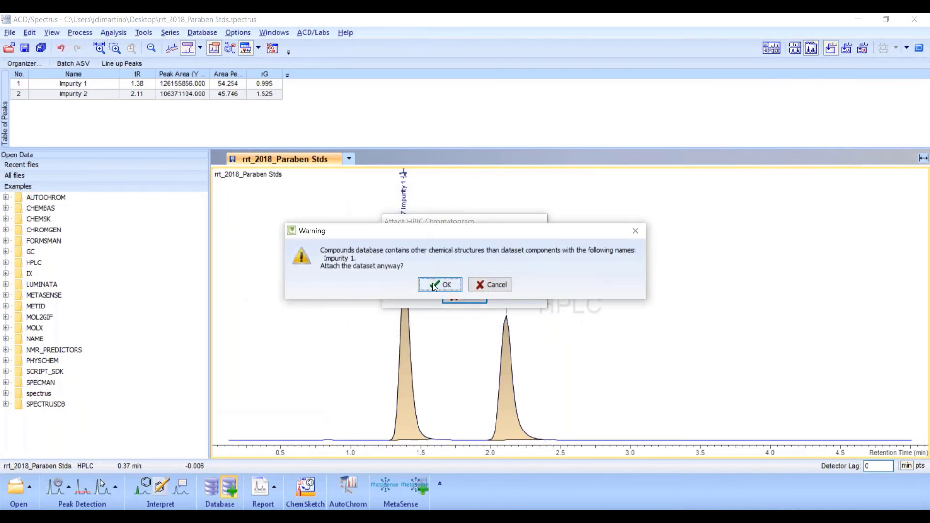
pyautogui.click(435, 286)
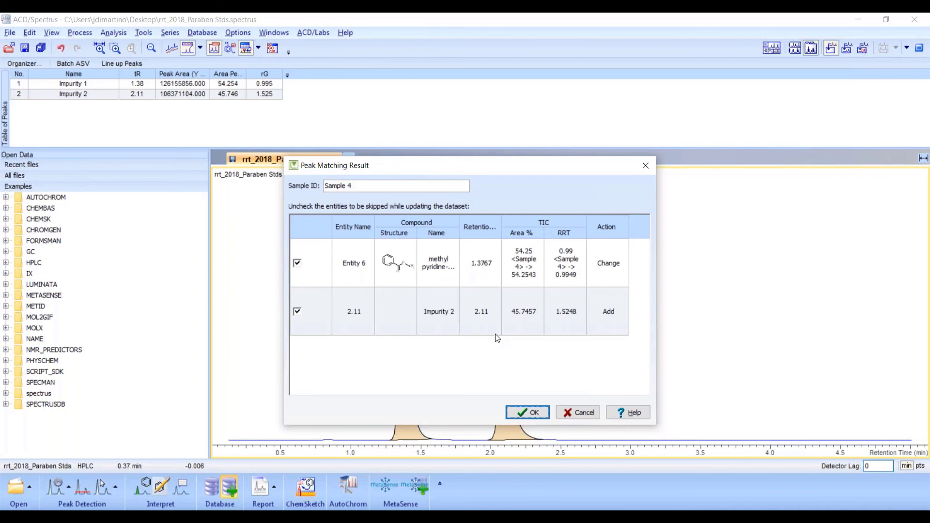
pyautogui.click(516, 413)
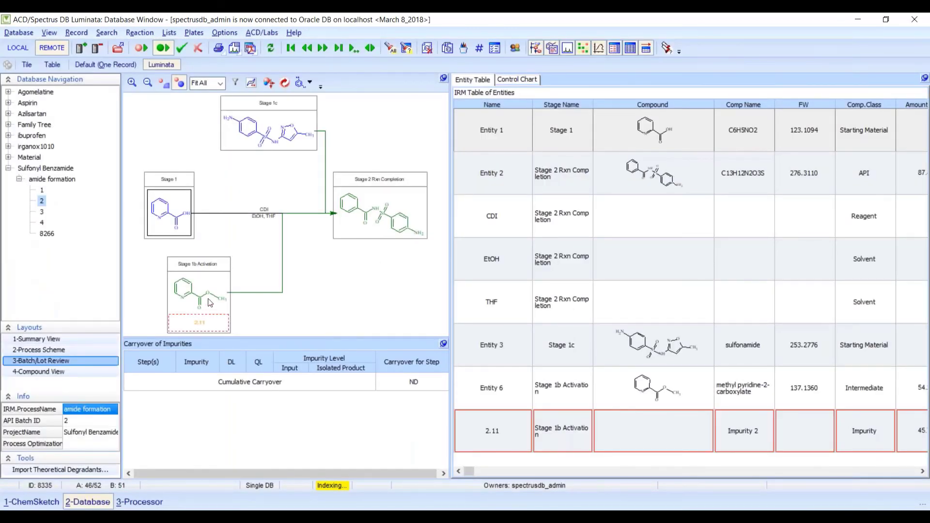
pyautogui.moveTo(208, 299)
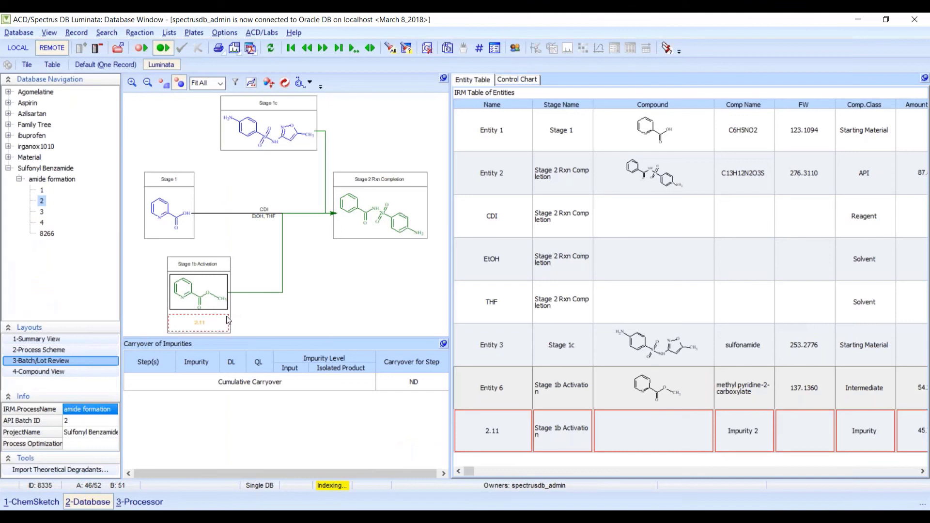
pyautogui.click(216, 309)
pyautogui.click(211, 324)
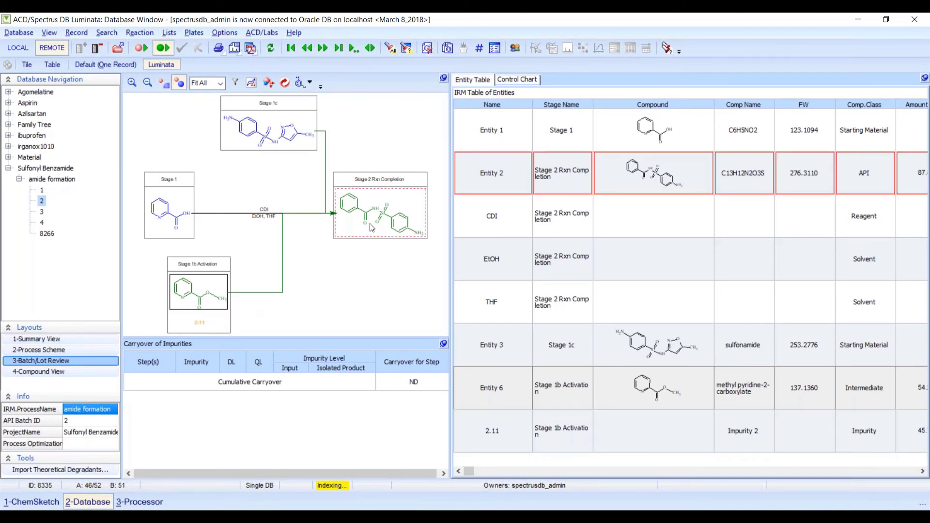
pyautogui.moveTo(374, 224)
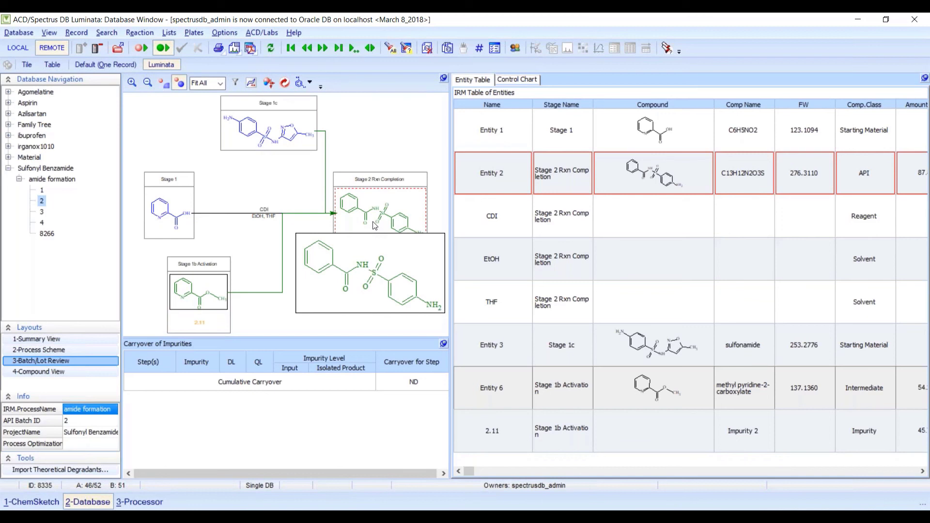
# - Add an API child entity, Entity 4, after Stage 2 Rxn Completion
pyautogui.rightClick(375, 226)
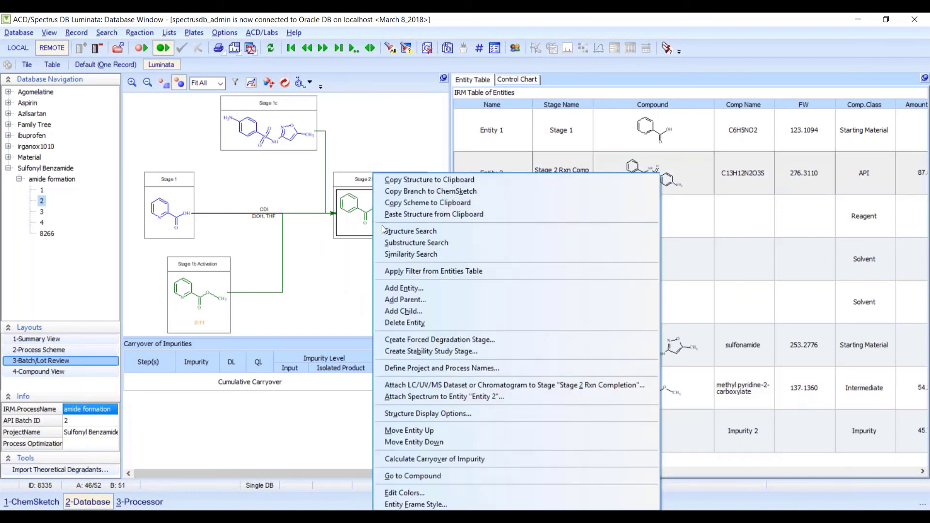
pyautogui.click(426, 306)
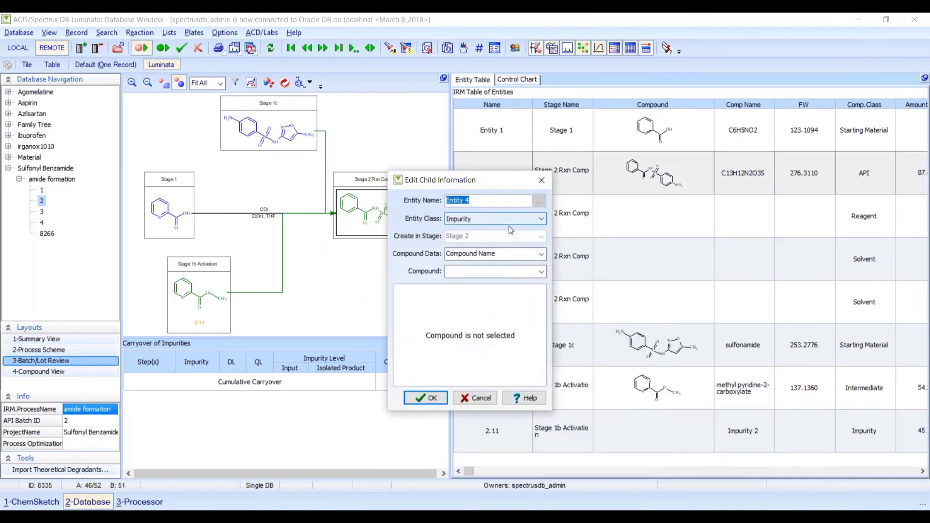
pyautogui.click(493, 223)
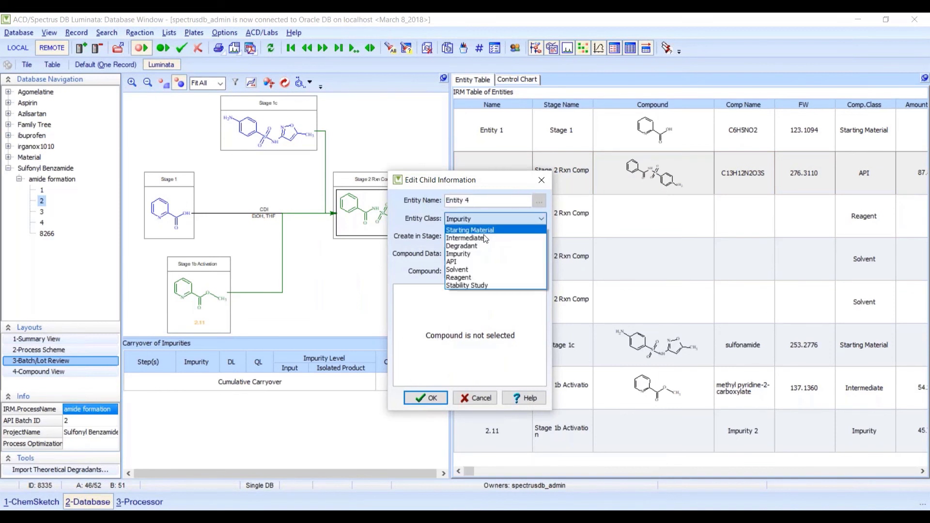
pyautogui.click(489, 262)
pyautogui.click(426, 398)
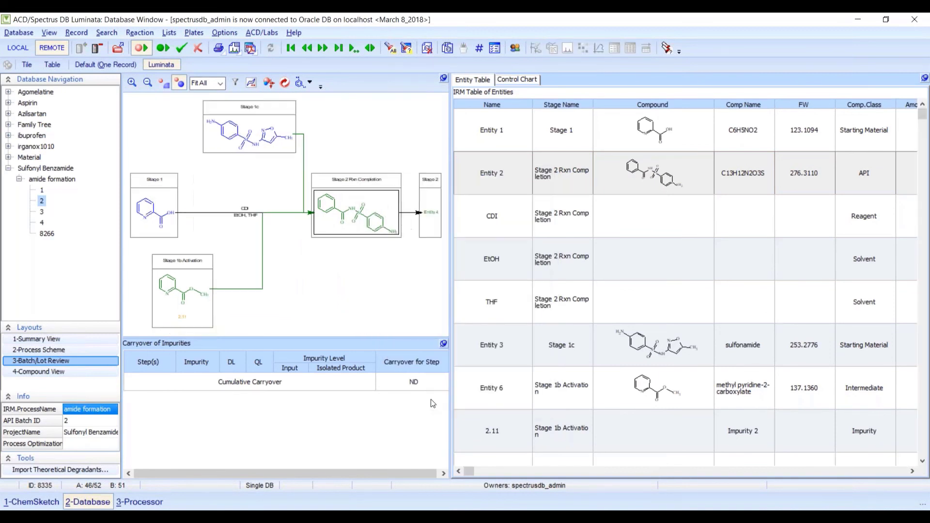
# - Copy the Stage 2 Rxn Completion C13H12N2O3S structure and paste it into Entity 4
pyautogui.rightClick(369, 175)
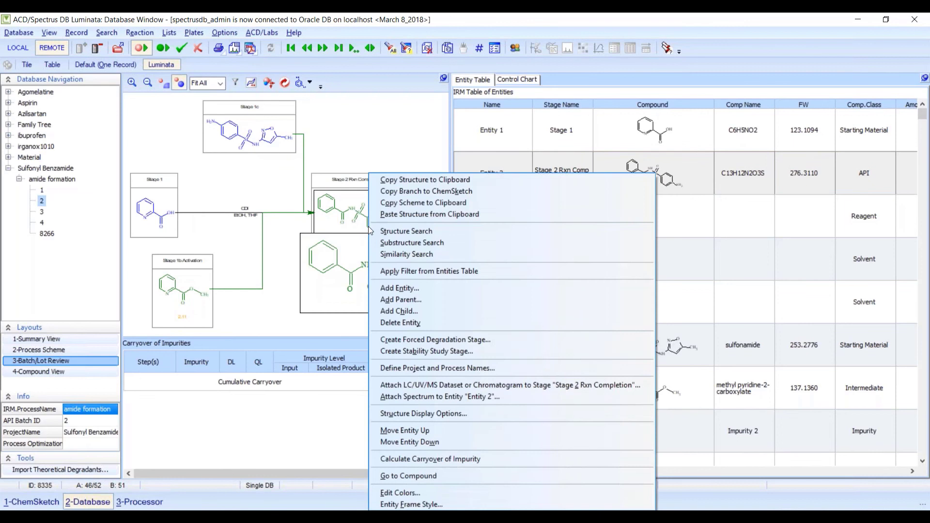
pyautogui.click(448, 181)
pyautogui.click(428, 204)
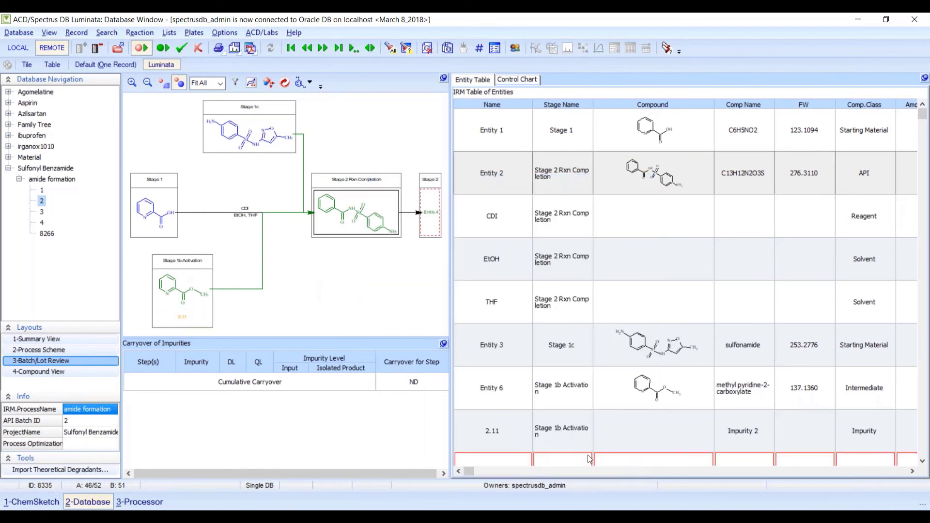
pyautogui.rightClick(615, 464)
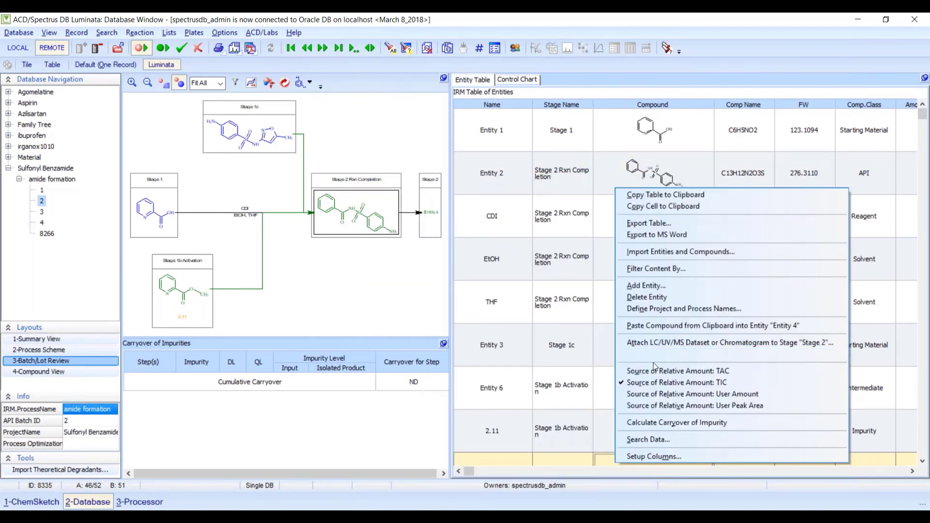
pyautogui.click(653, 326)
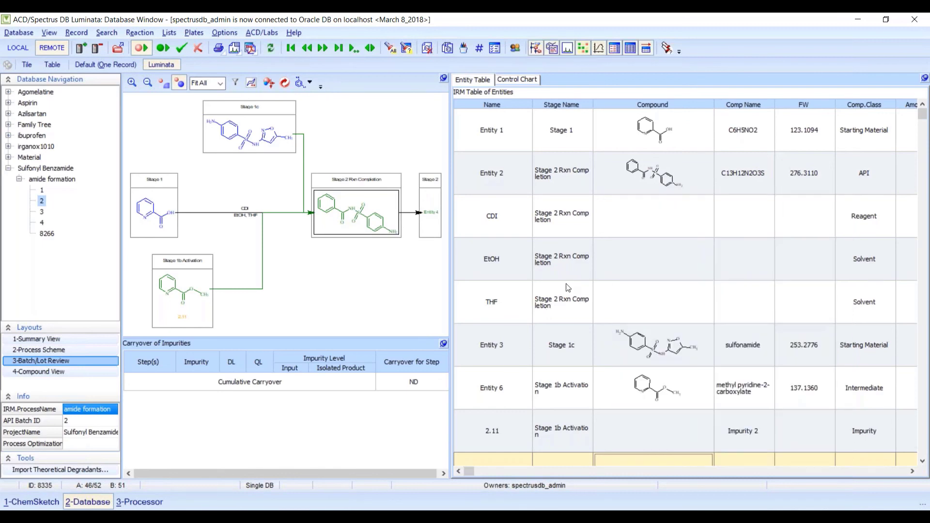
pyautogui.click(741, 395)
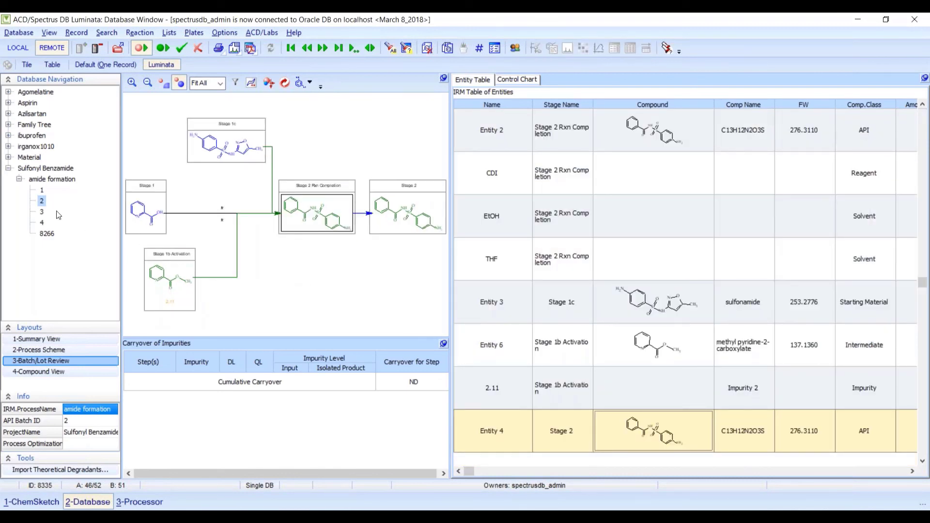
# - Open batch 3 and enlarge the scheme to view the Stage 2 Isolated and Filtrate structures
pyautogui.click(42, 212)
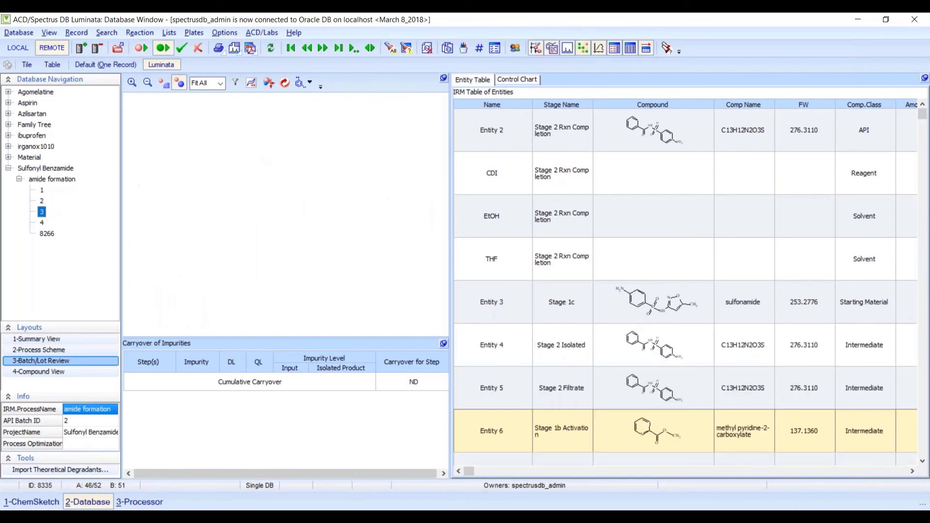
pyautogui.moveTo(447, 194); pyautogui.dragTo(615, 211)
pyautogui.moveTo(690, 226); pyautogui.dragTo(720, 231)
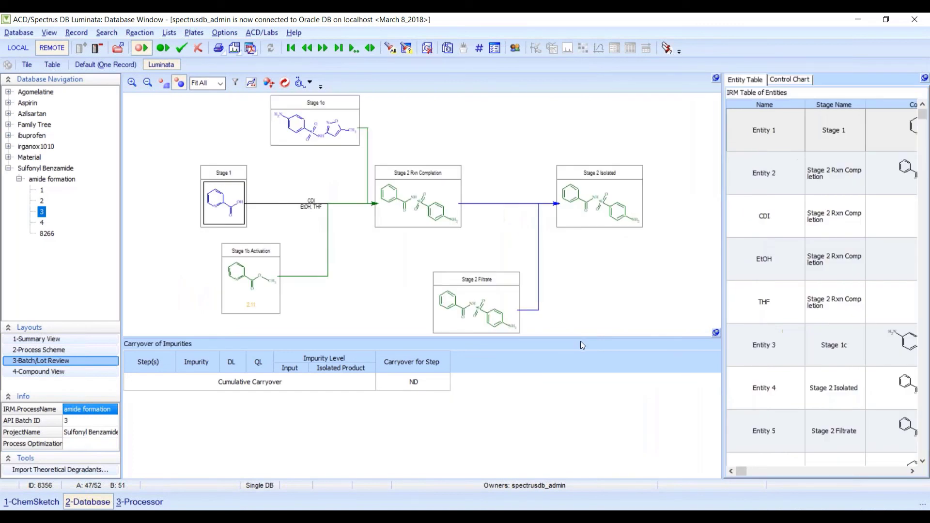
pyautogui.moveTo(581, 340); pyautogui.dragTo(579, 393)
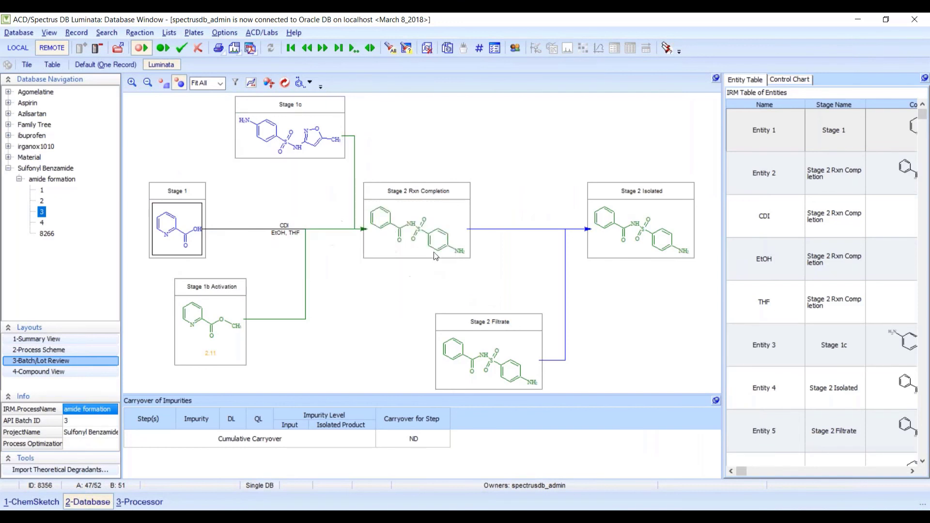
pyautogui.moveTo(435, 253)
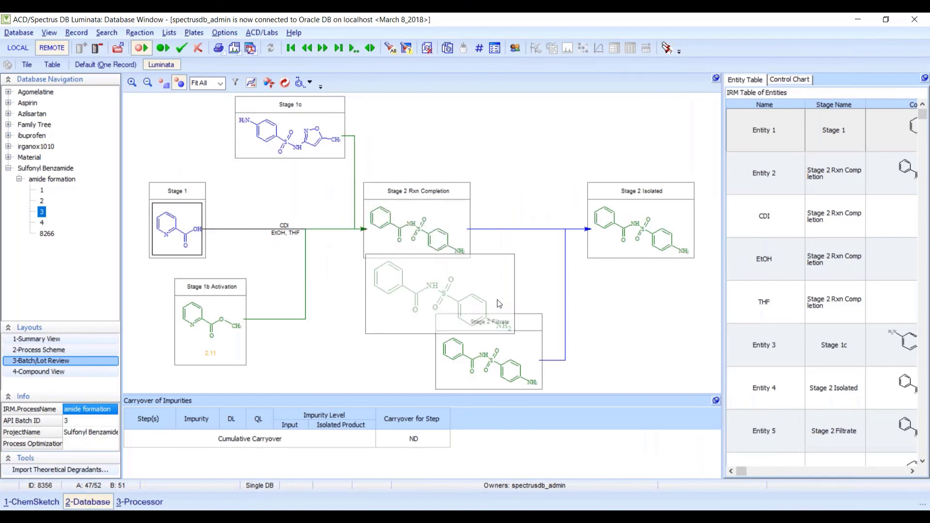
pyautogui.moveTo(514, 346)
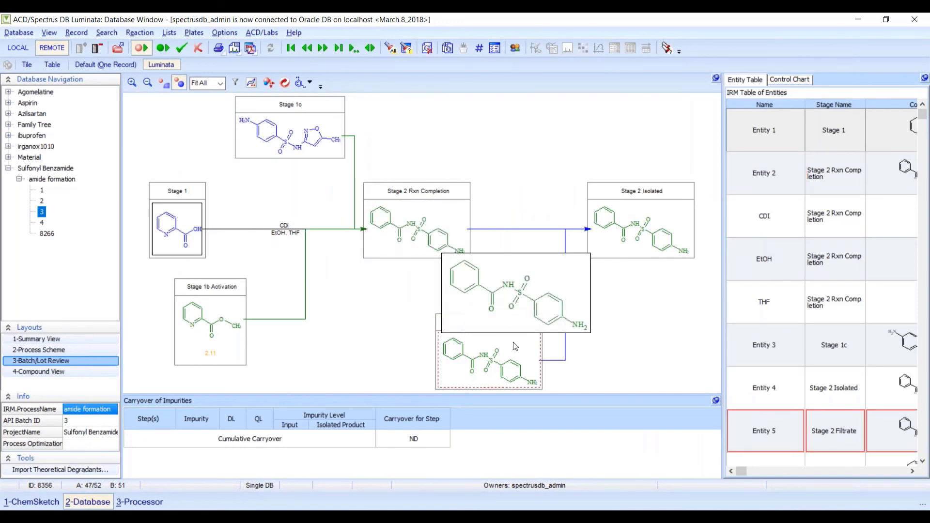
pyautogui.moveTo(638, 241)
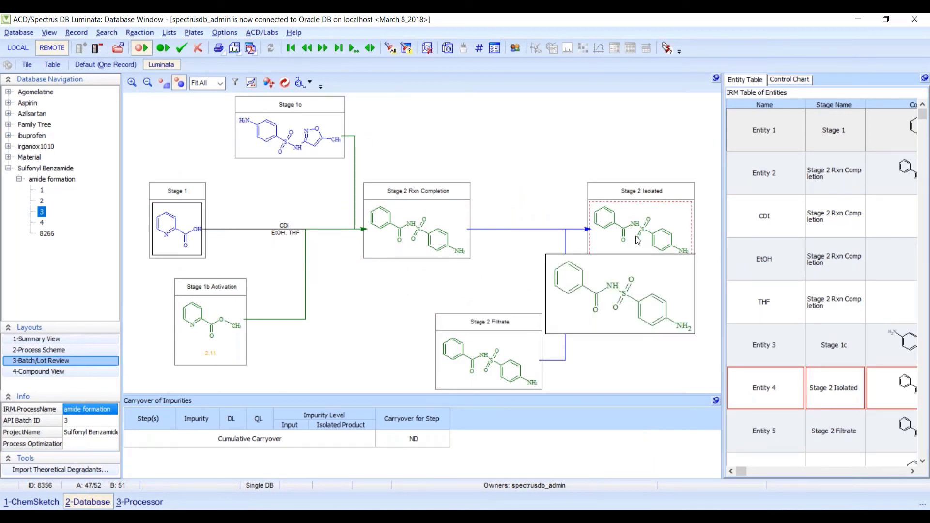
# - Open batch 4 and link the 4.0538 impurity into Stage 2 Isolated
pyautogui.click(42, 223)
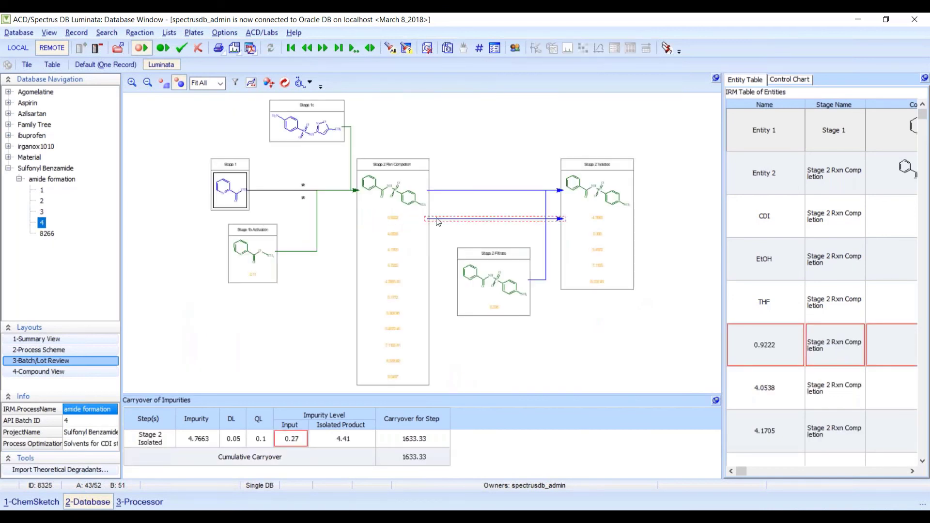
pyautogui.moveTo(384, 191)
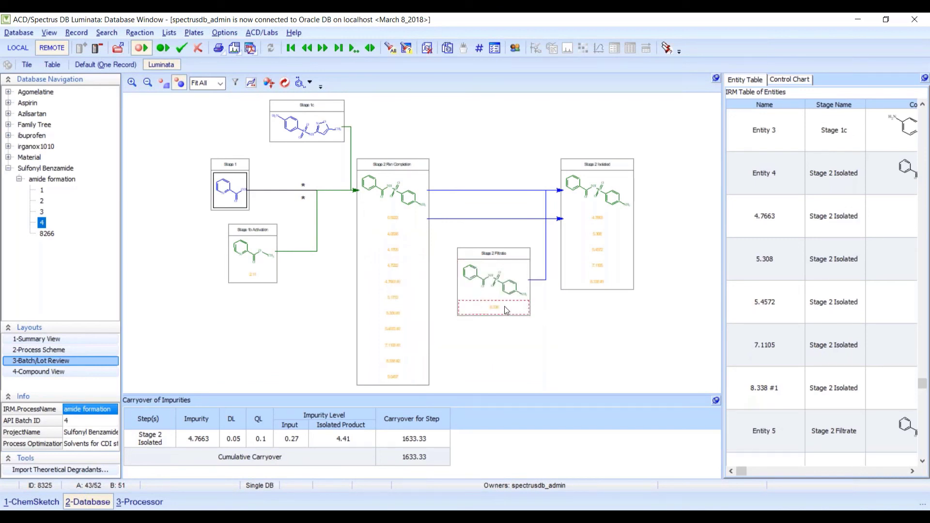
pyautogui.moveTo(624, 205)
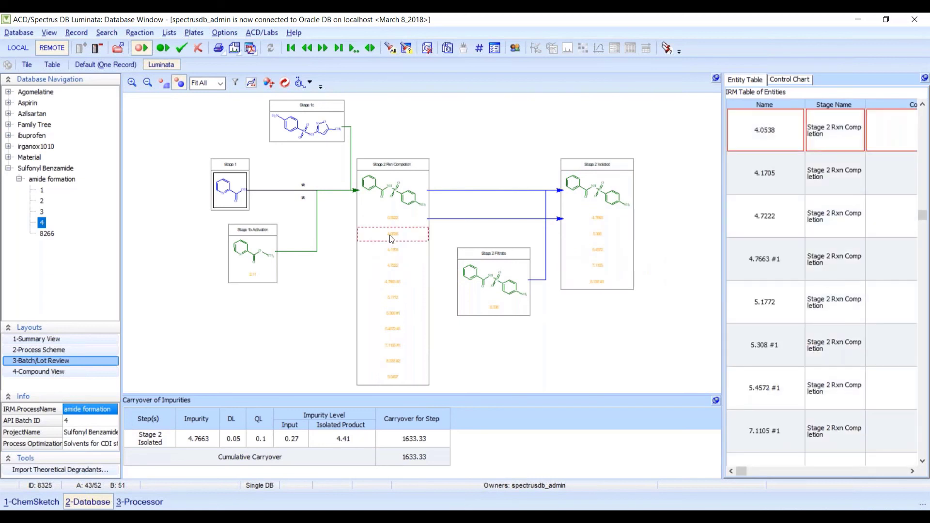
pyautogui.moveTo(393, 234); pyautogui.dragTo(586, 231)
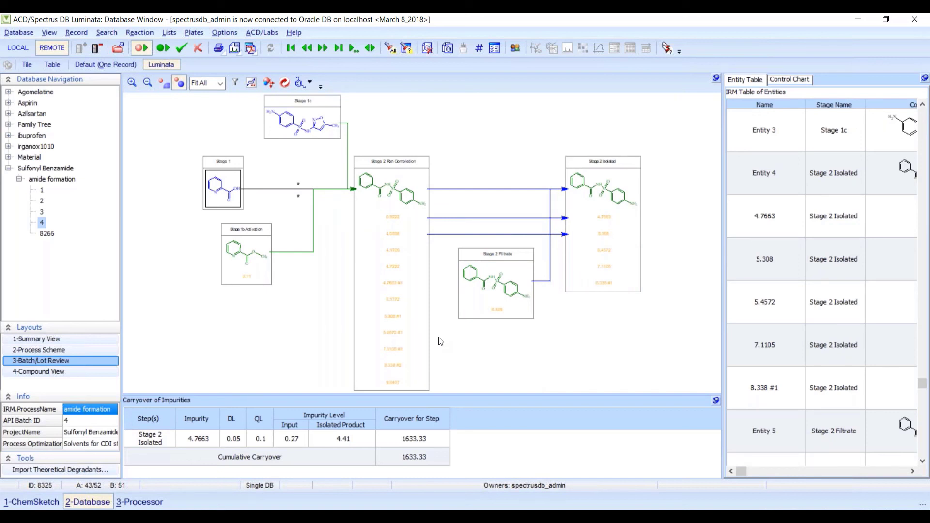
# - Widen the database navigation panel, then advance the presentation to the Summary slide
pyautogui.scroll(4, 438, 337)
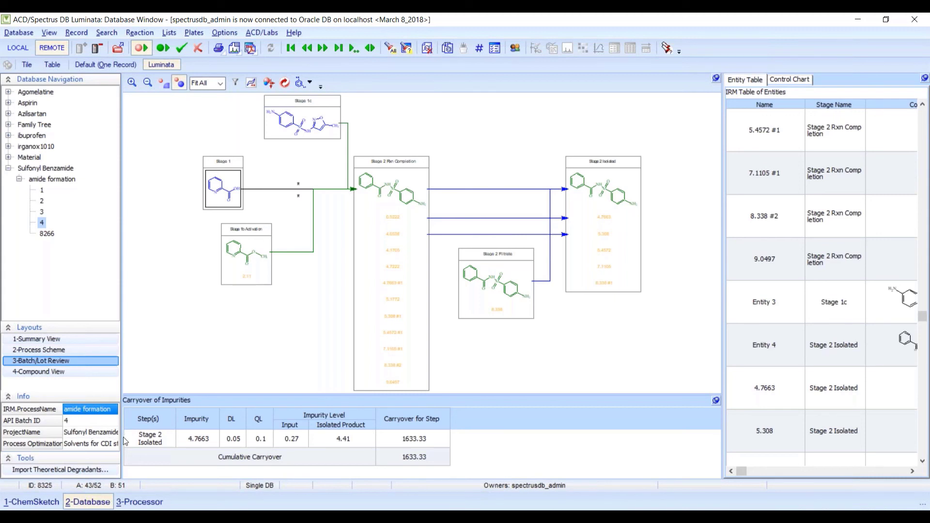
pyautogui.moveTo(122, 437); pyautogui.dragTo(169, 436)
pyautogui.click(130, 451)
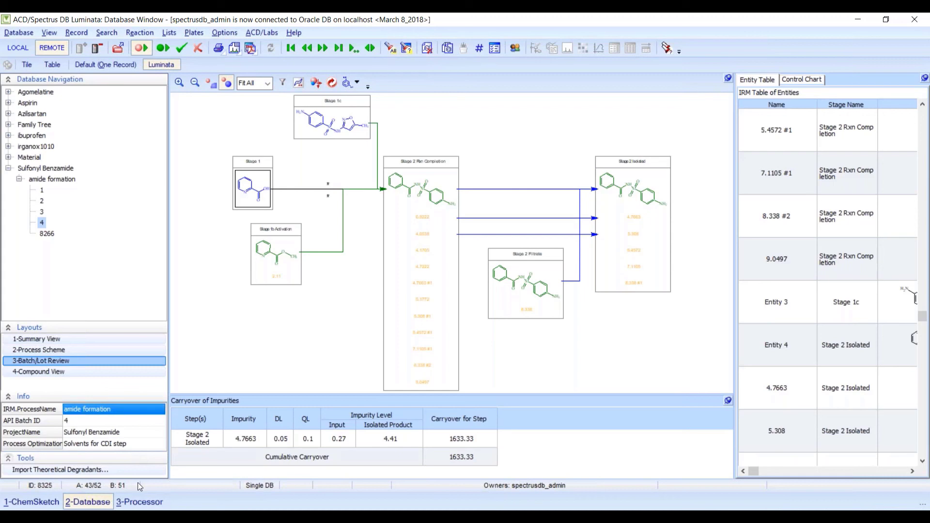
pyautogui.click(265, 517)
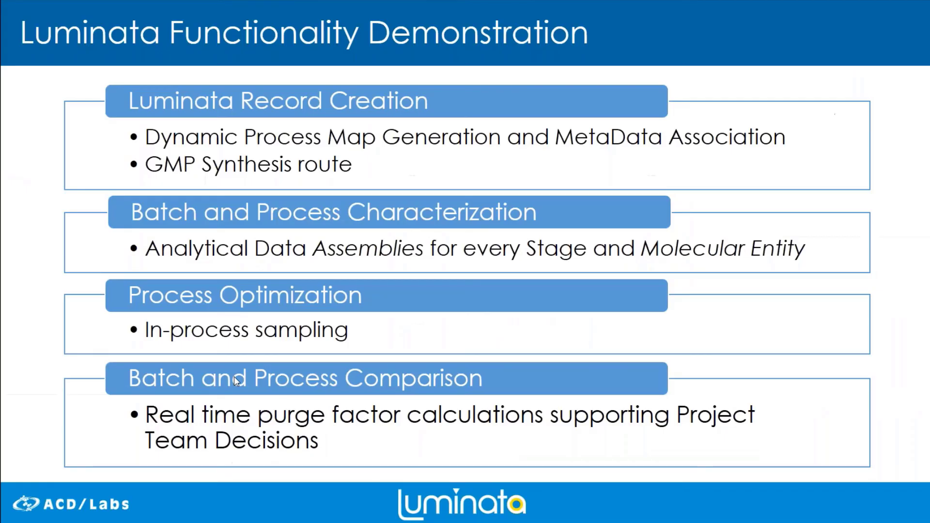
pyautogui.click(234, 377)
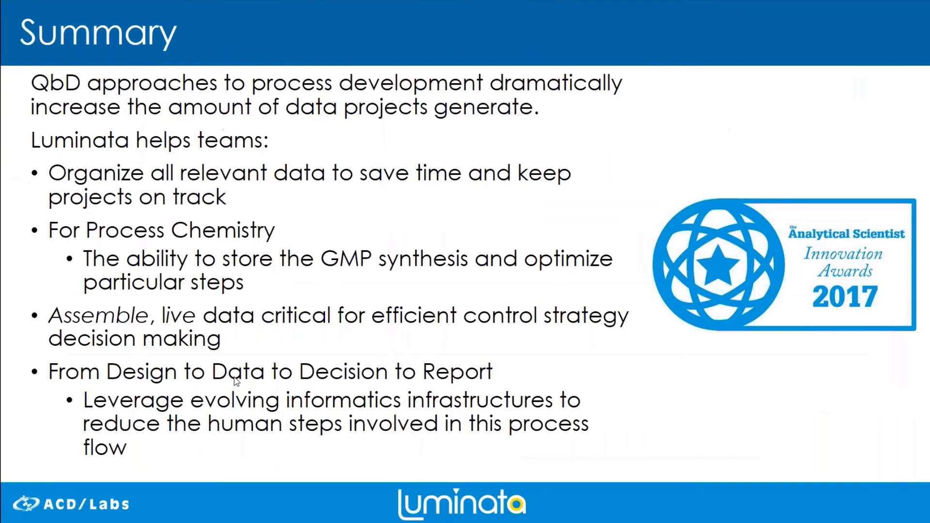